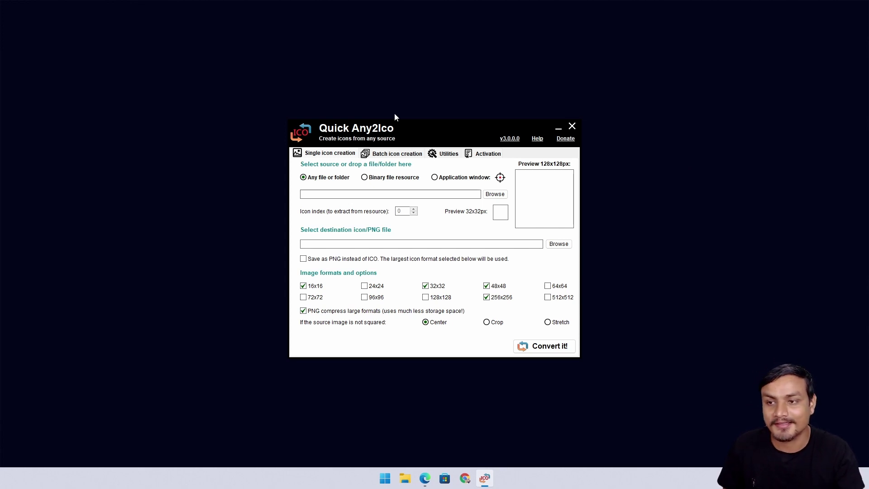
- Lower the Quick Any2Ico window slightly and open the desktop menu to show desktop icons
drag(406, 128, 405, 134)
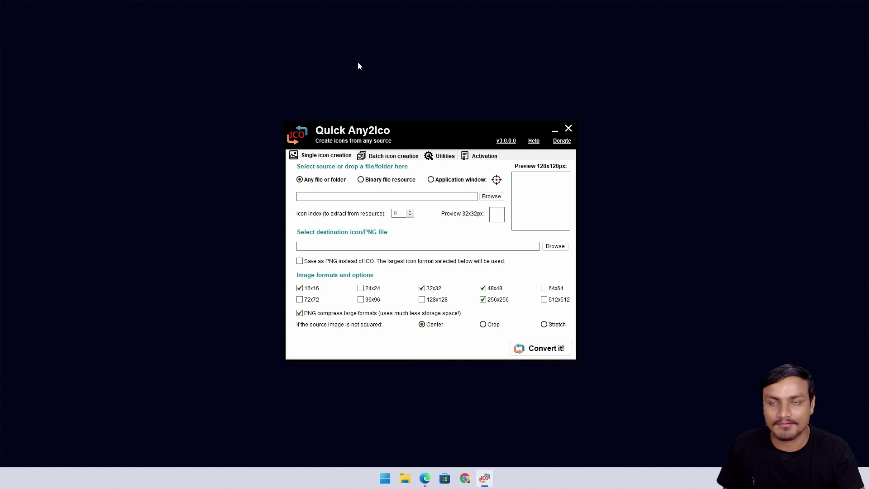
right_click(325, 56)
- Show desktop icons, then move the Free Download Manager shortcut beside the window and select it
click(561, 142)
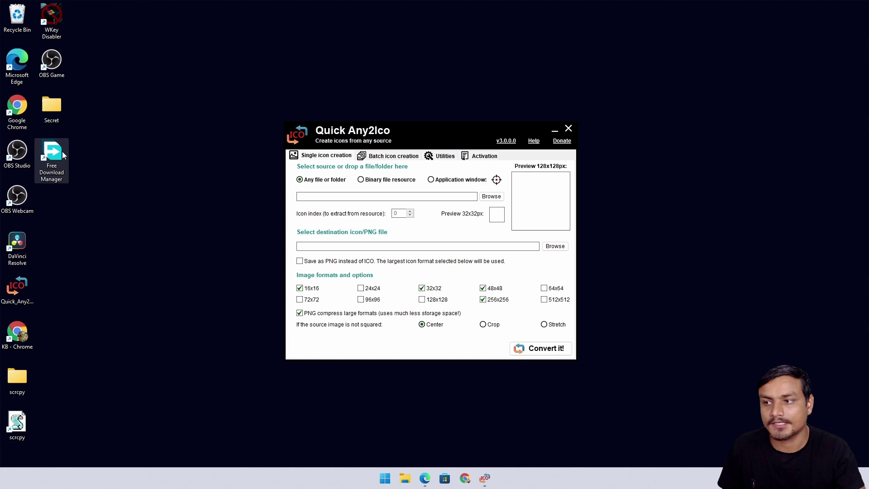
drag(62, 154, 231, 249)
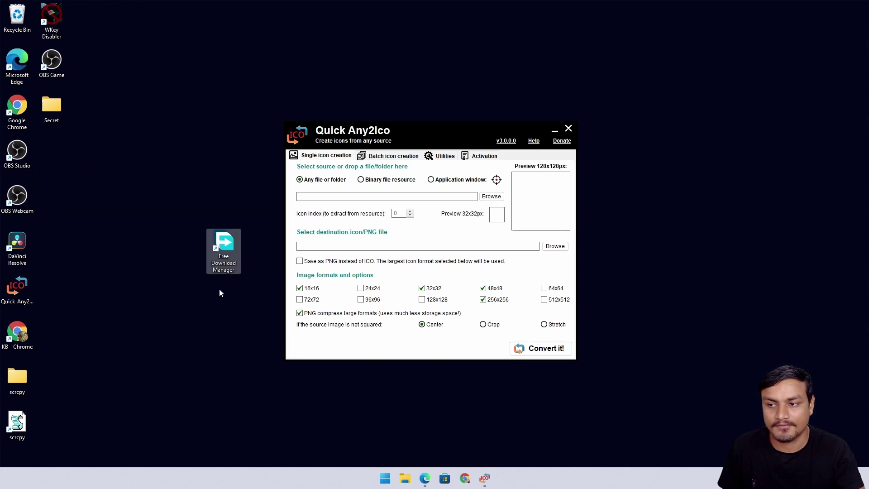
drag(222, 319, 232, 207)
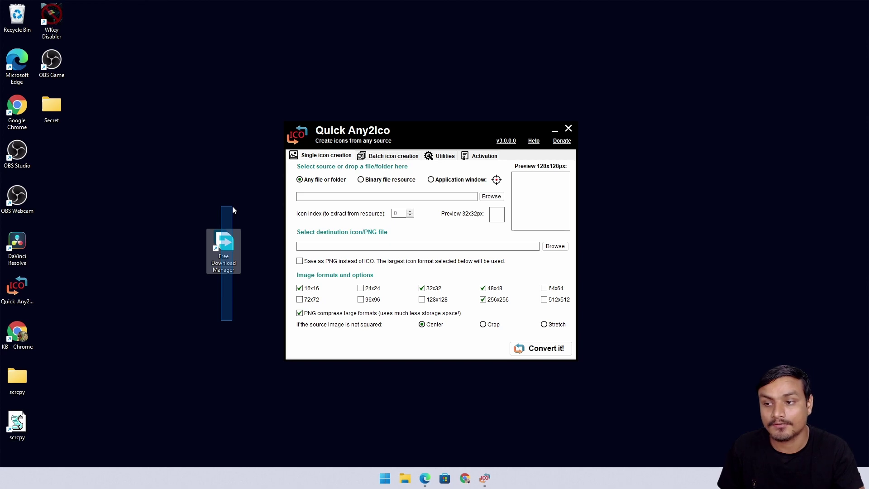
drag(233, 206, 234, 209)
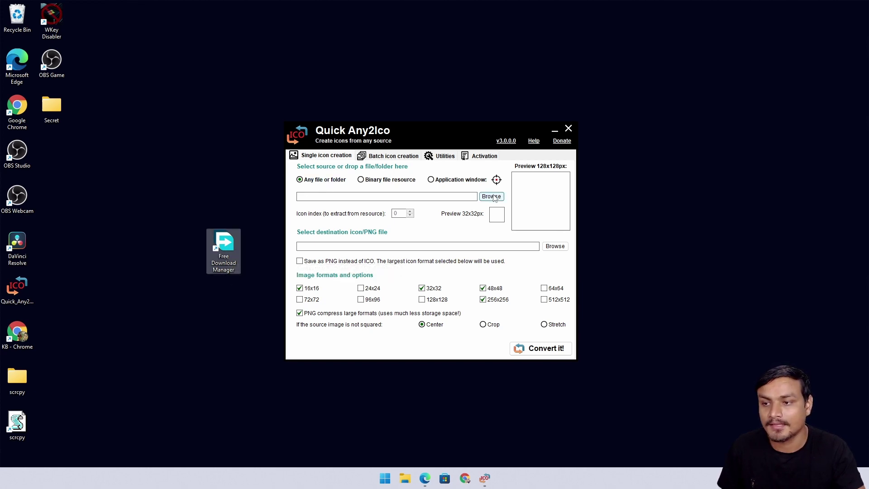
click(226, 272)
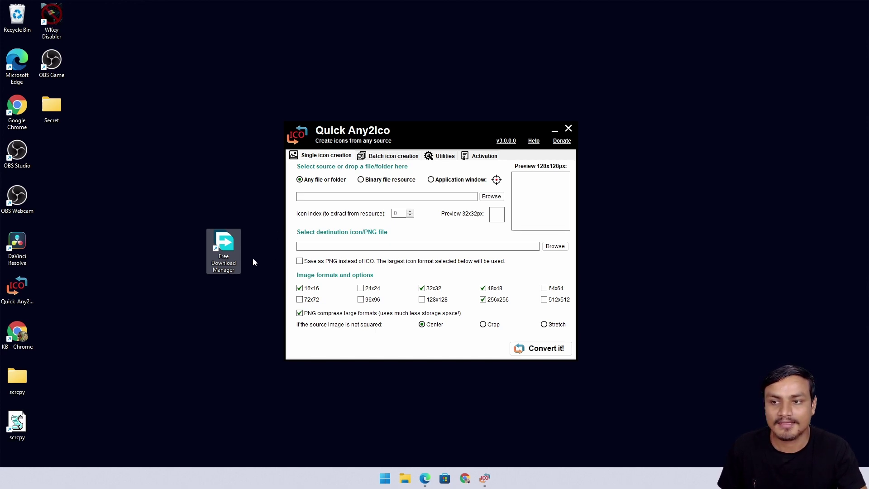
- Browse to C:\Program Files\Softdeluxe\Free Download Manager for the source file
click(492, 197)
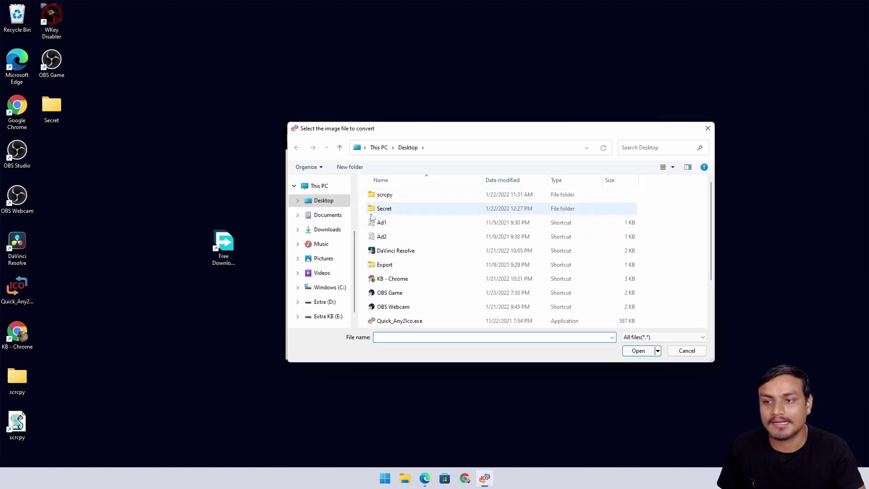
click(330, 287)
double_click(410, 251)
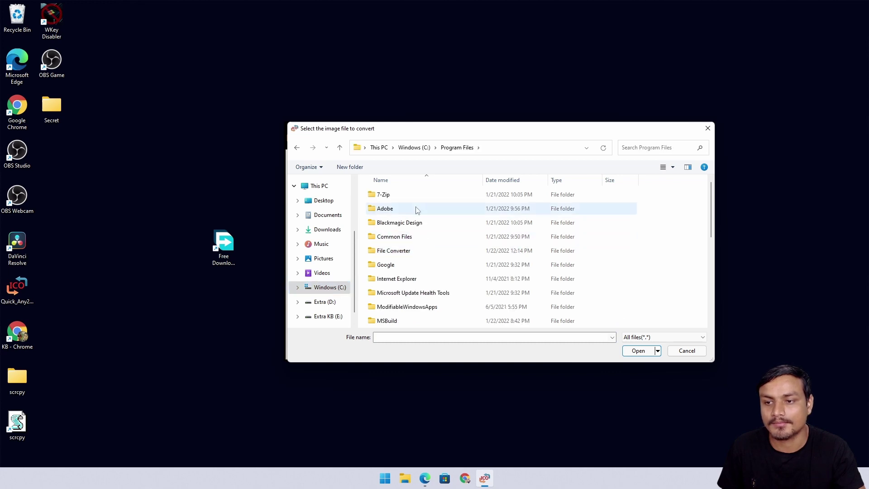
scroll(403, 295, down, 3)
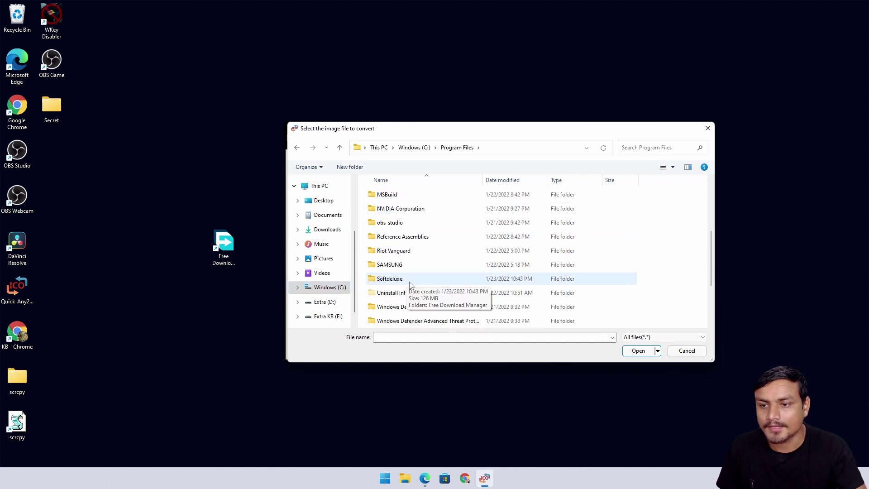
double_click(409, 282)
double_click(406, 195)
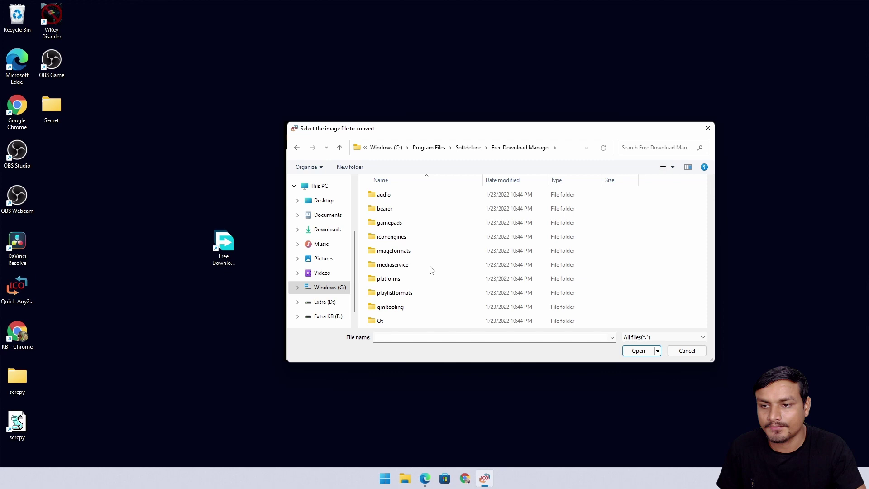
- Pick fdm.exe in that folder as the source file
scroll(434, 271, down, 2)
scroll(446, 274, down, 3)
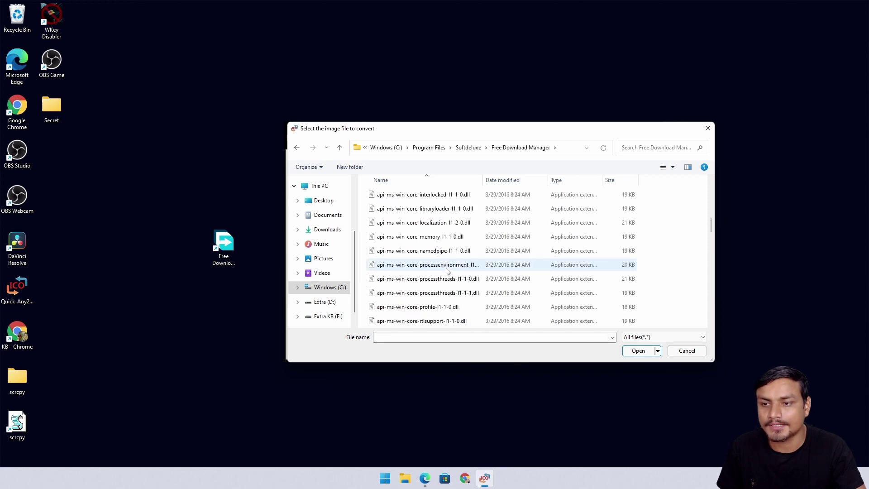
scroll(446, 271, down, 3)
scroll(446, 271, down, 5)
scroll(447, 267, up, 5)
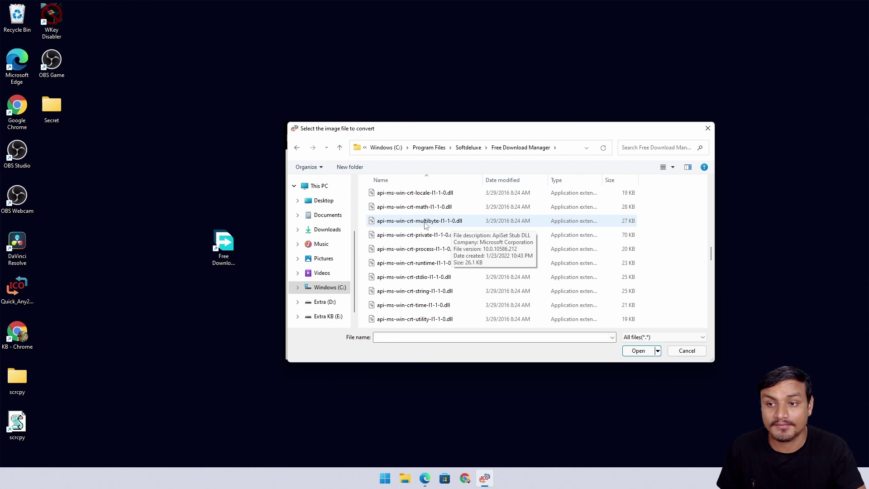
scroll(428, 258, down, 3)
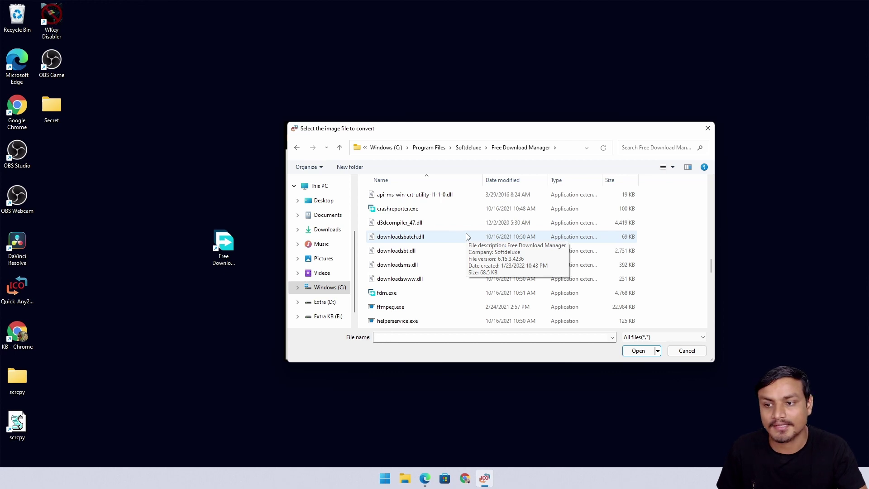
click(397, 293)
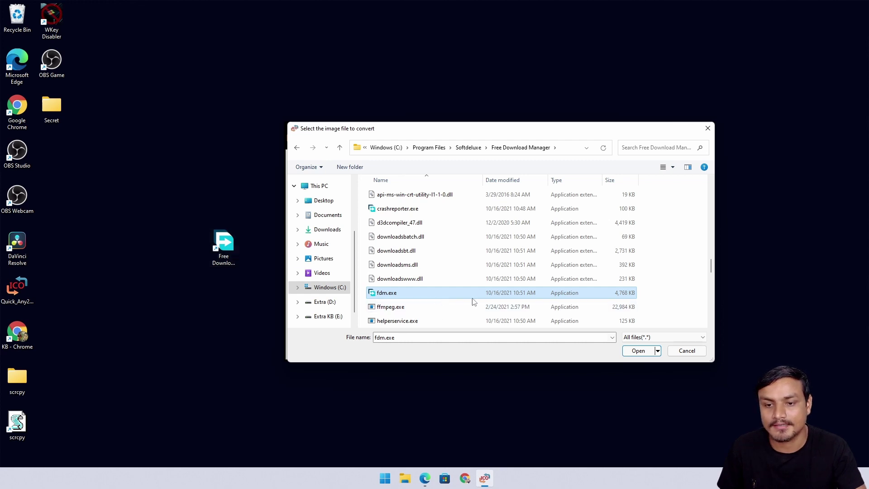
click(639, 353)
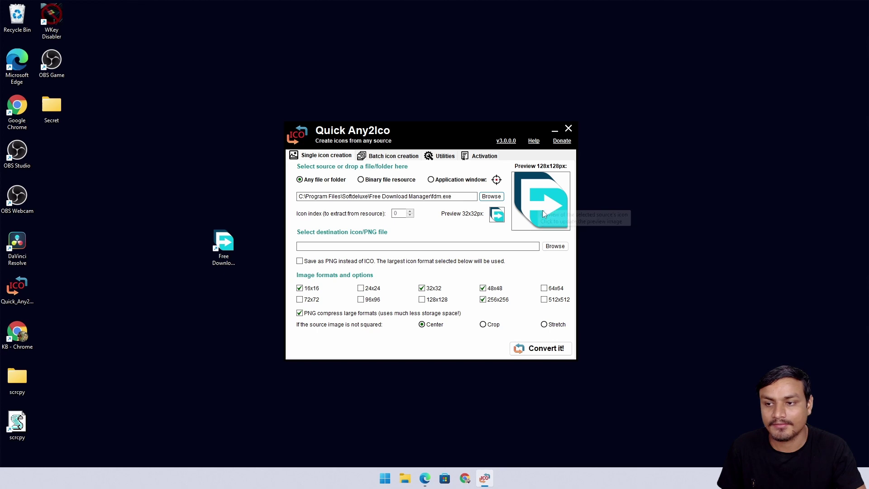
- Set the output destination to fdm on the Desktop
click(552, 247)
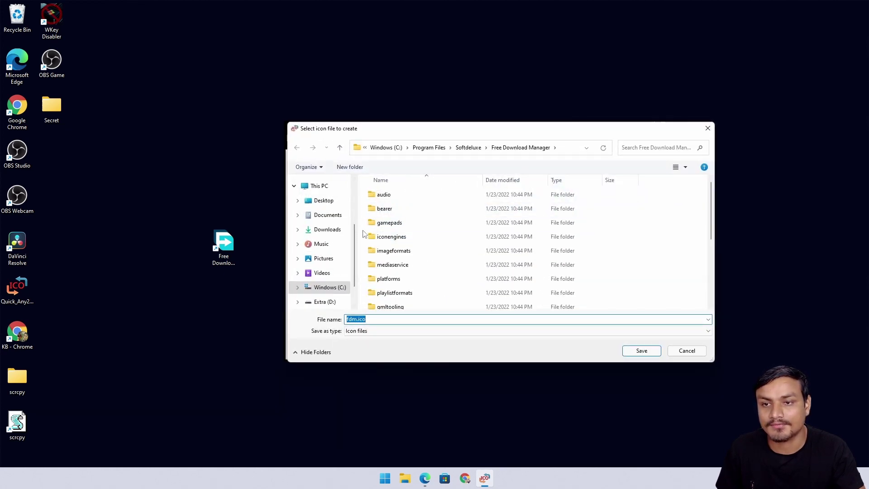
click(328, 230)
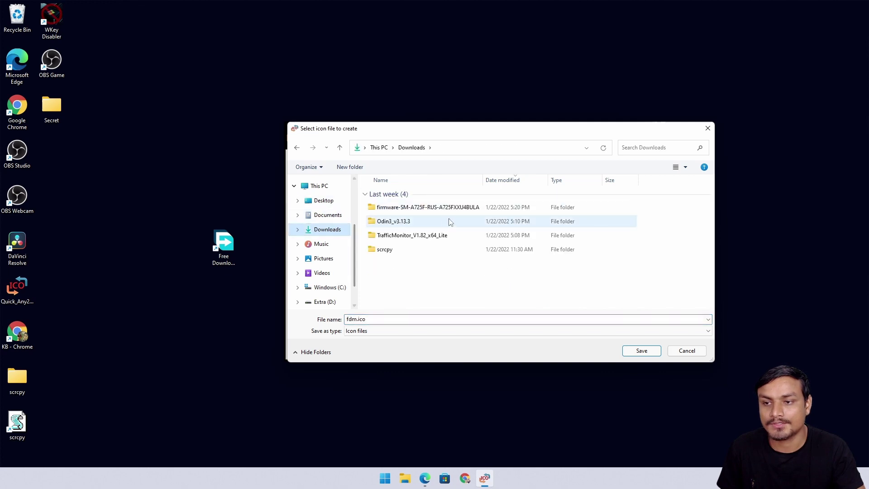
click(323, 200)
click(642, 351)
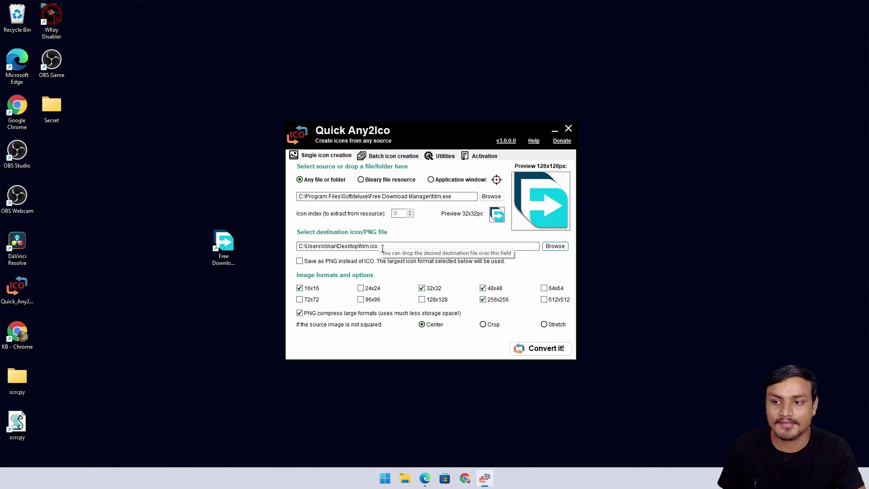
- Save as PNG, convert to fdm.png, and tidy the desktop icons
click(306, 262)
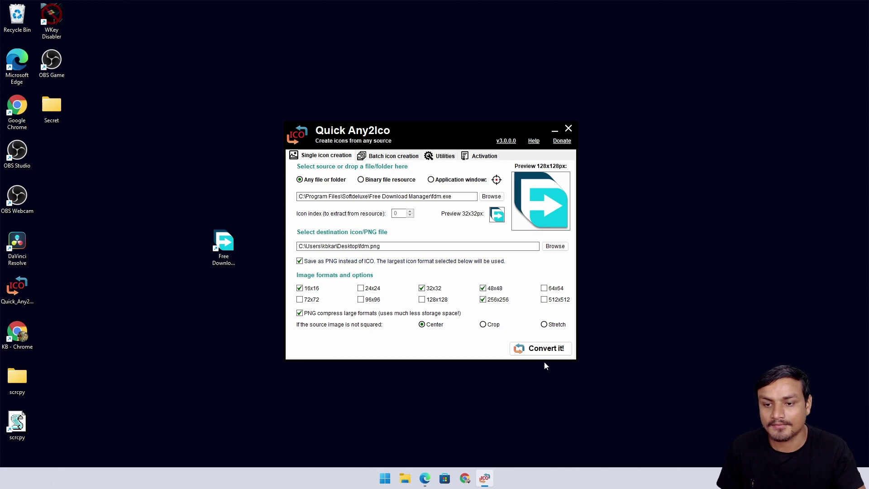
click(541, 349)
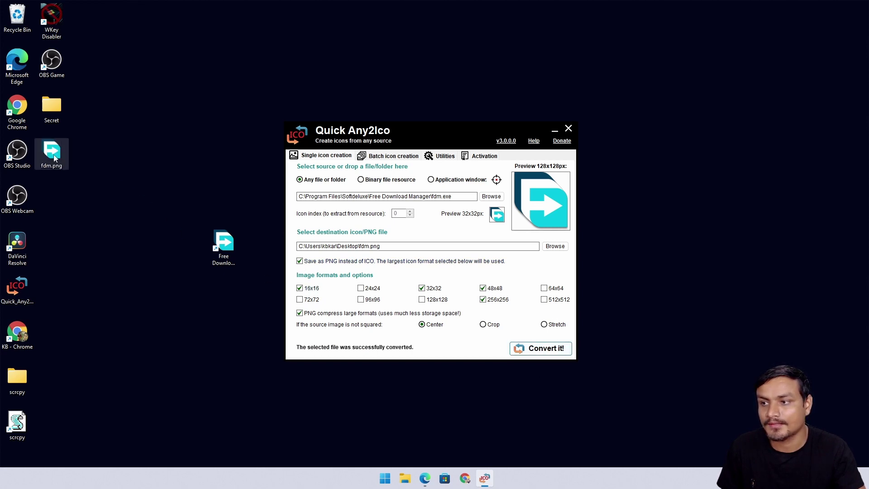
mouse_move(52, 155)
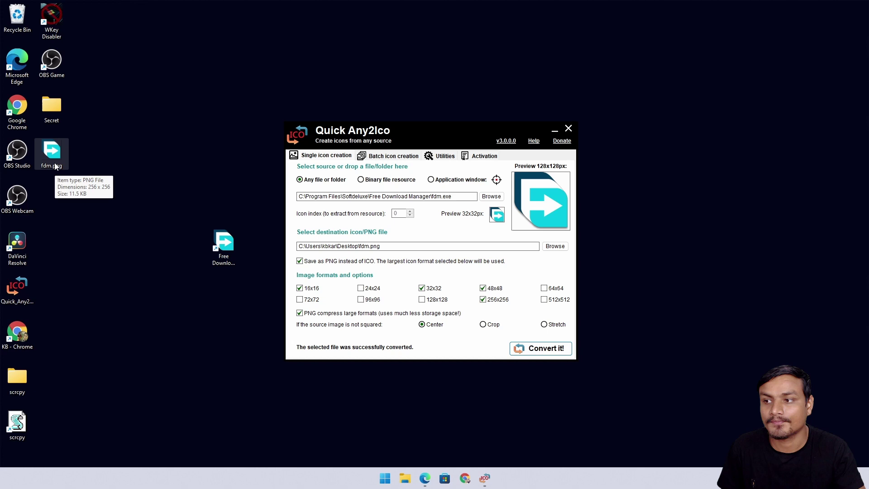
drag(56, 167, 86, 247)
drag(224, 244, 53, 156)
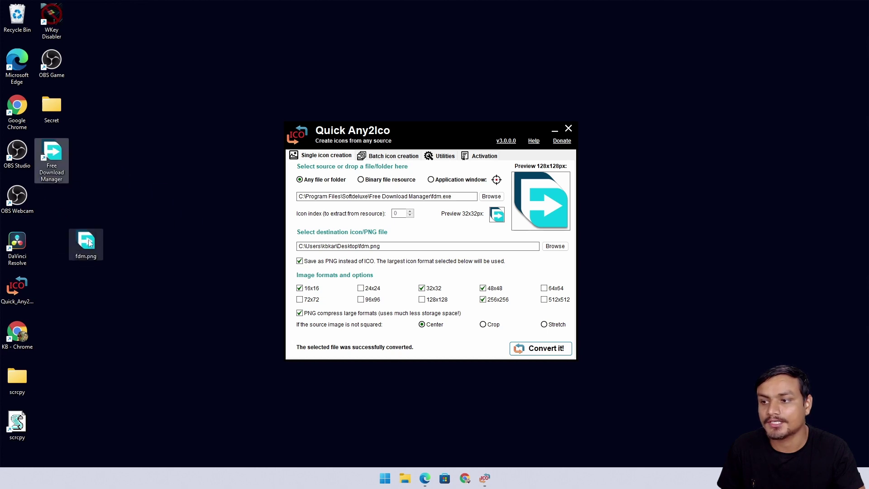
double_click(86, 242)
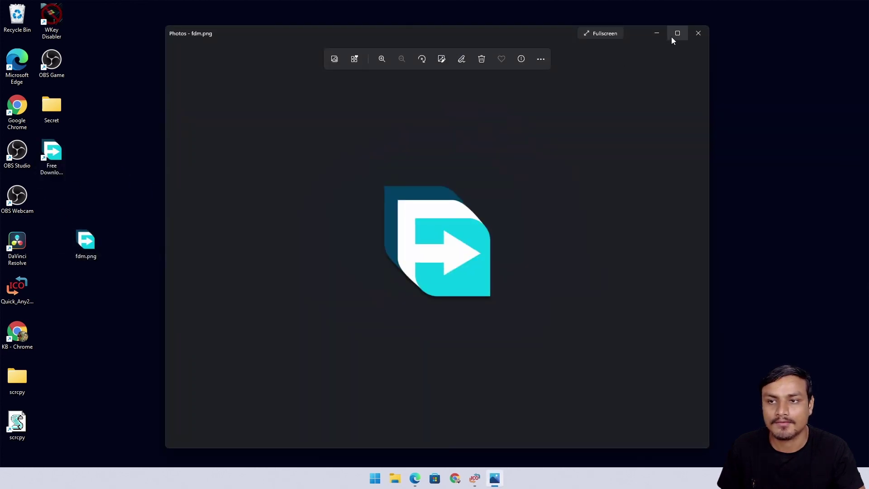
click(699, 34)
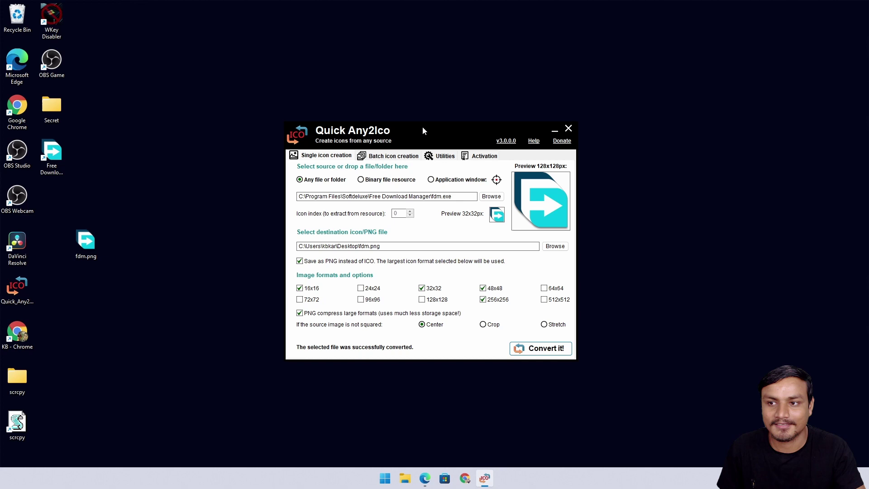
- Load the api-ms-win-core DLL from the Free Download Manager folder in binary-resource mode
click(491, 196)
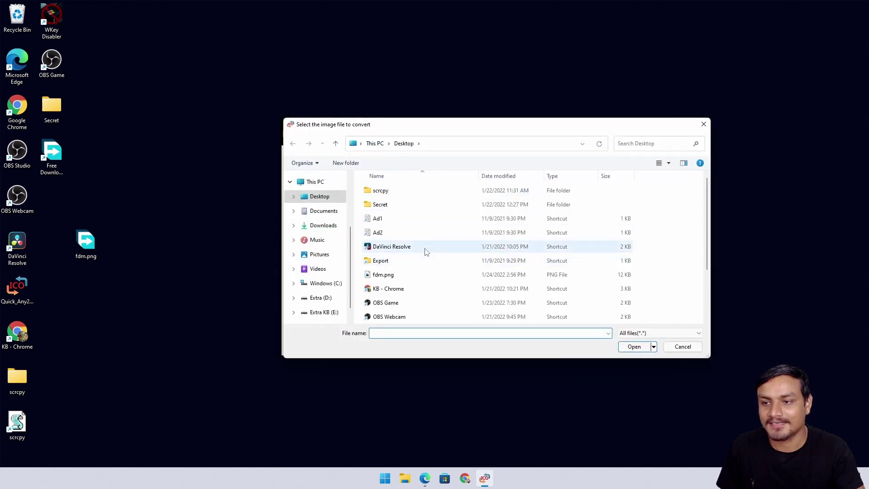
click(327, 284)
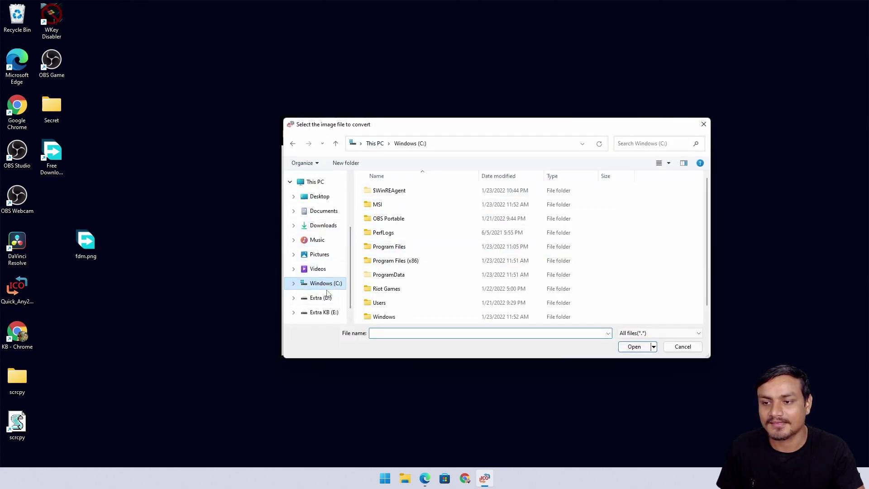
double_click(403, 247)
scroll(421, 243, down, 3)
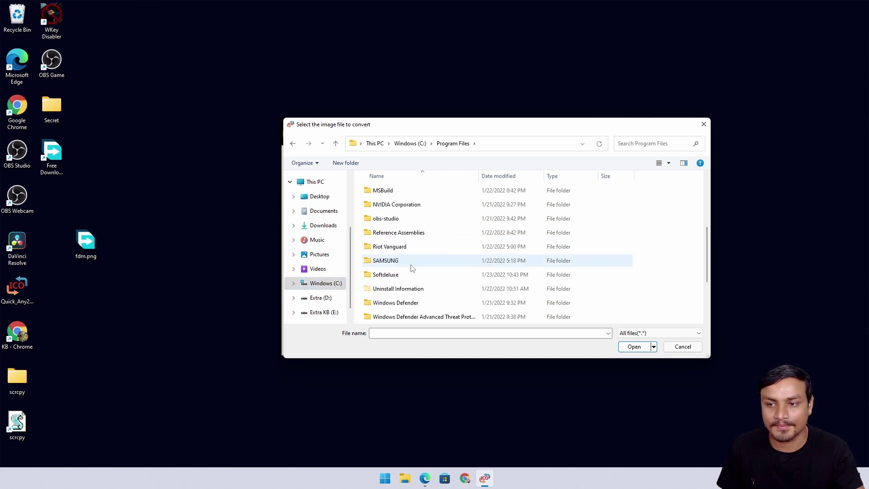
double_click(414, 274)
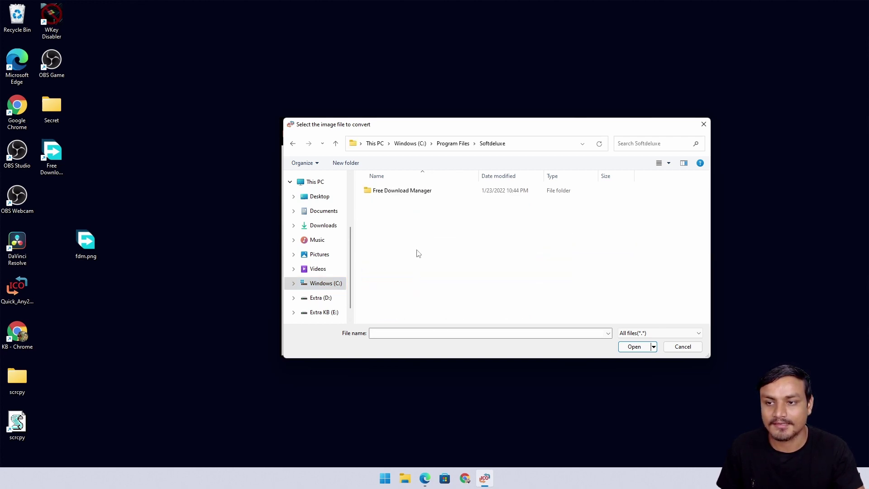
double_click(423, 194)
scroll(417, 265, down, 5)
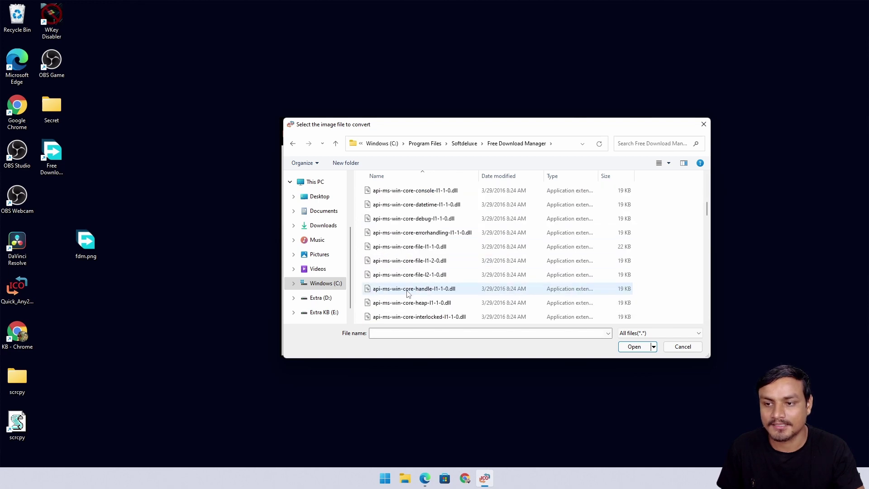
click(477, 233)
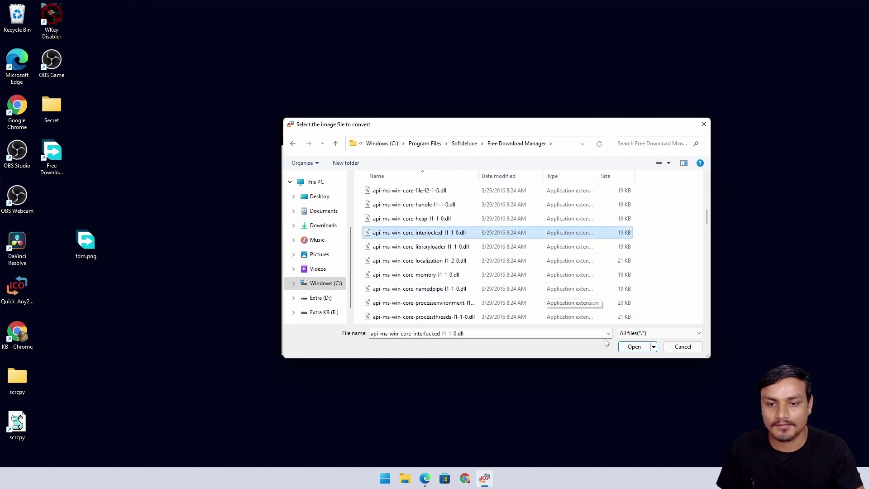
click(633, 347)
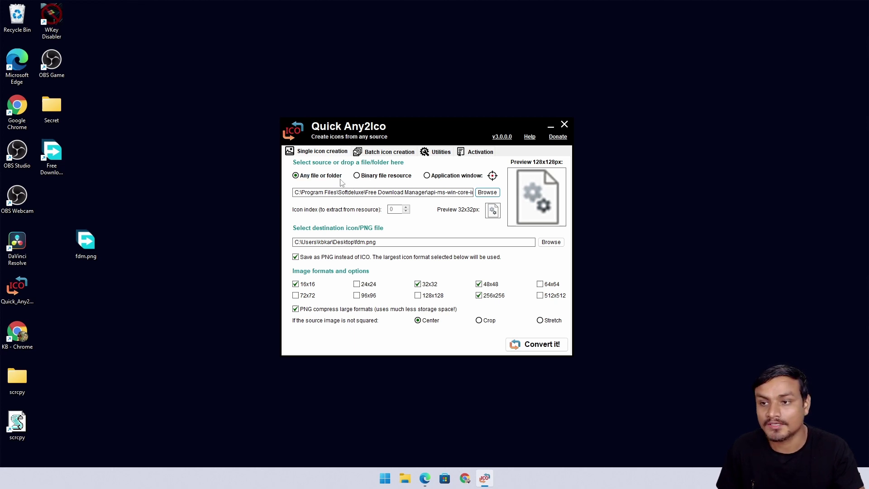
click(357, 175)
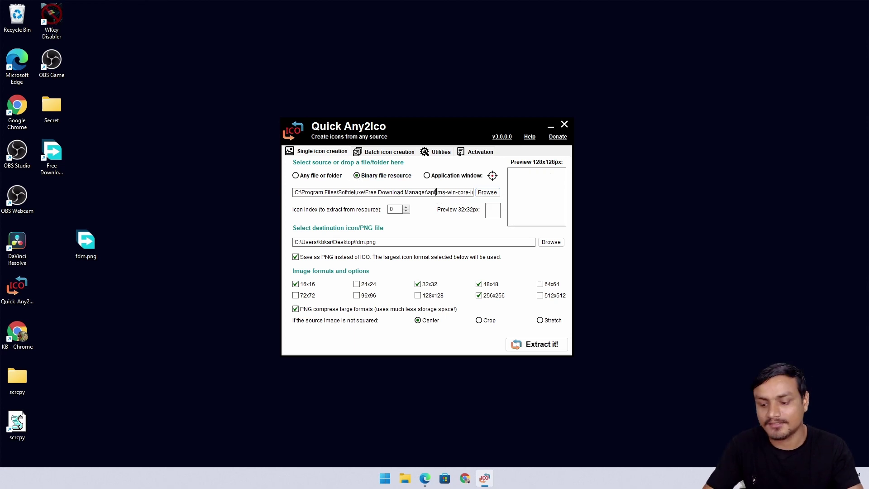
- Clear the source path, then open and dismiss the resource icon picker and file browser
key(ctrl+a)
key(BackSpace)
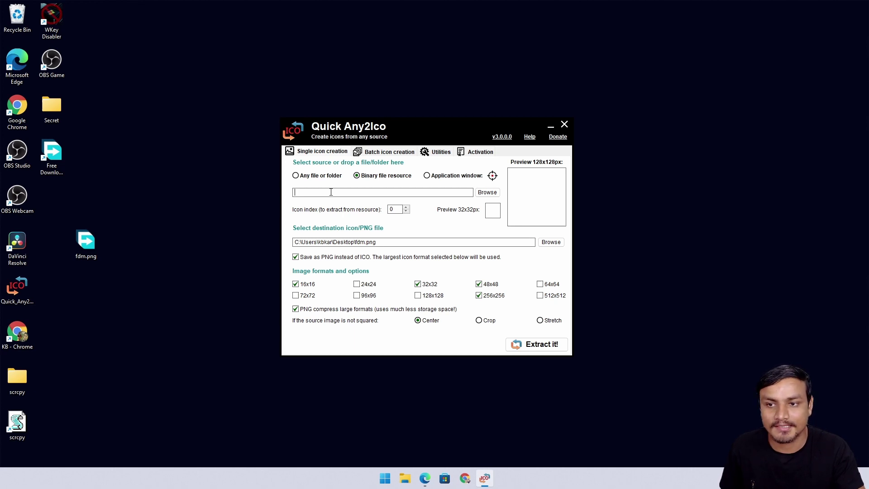
click(488, 192)
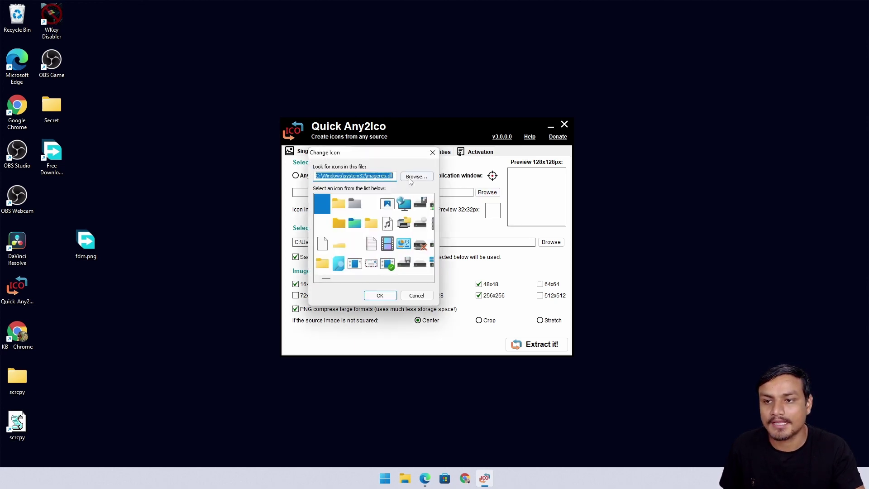
click(412, 177)
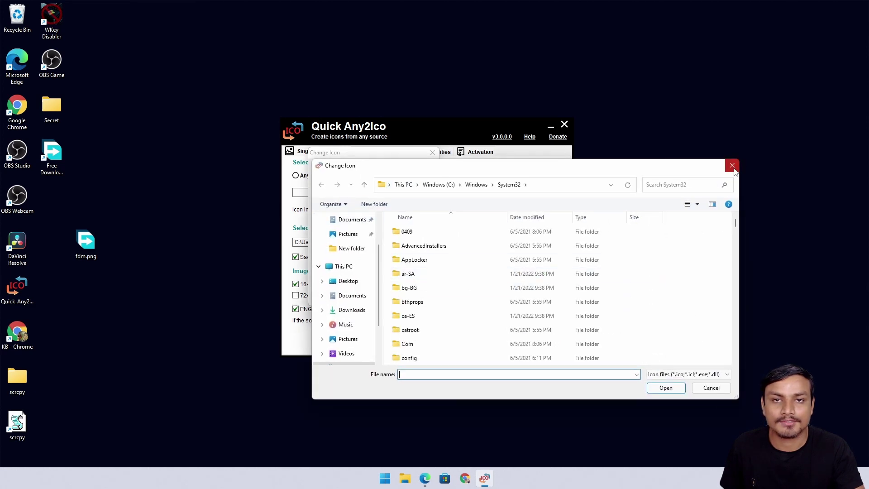
click(732, 166)
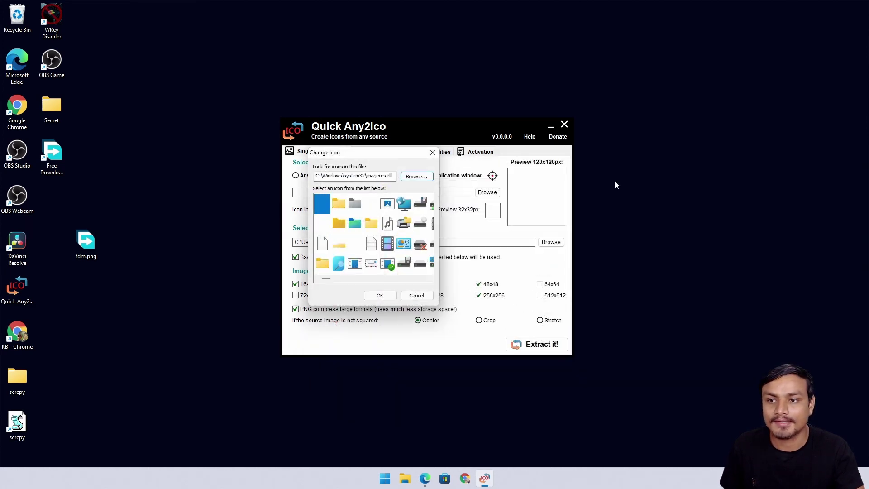
click(432, 153)
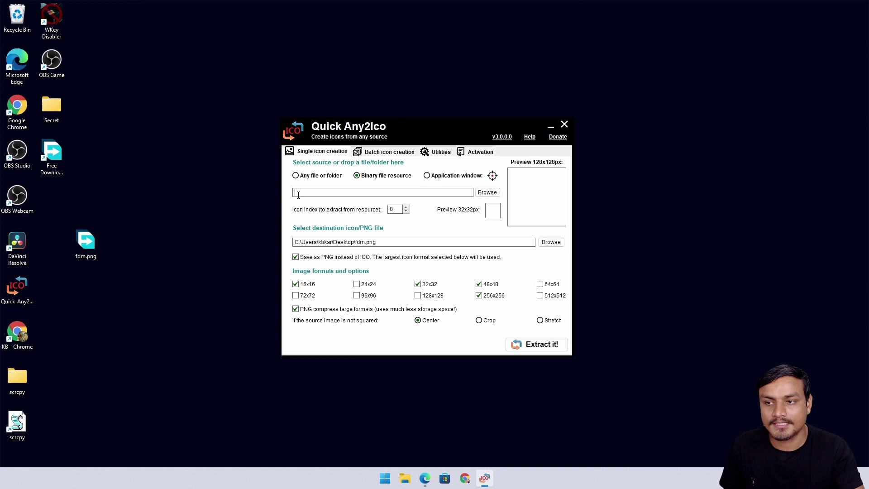
- Choose imageres.dll's shield icon (index 208) and attempt extraction, which fails needing administrator
click(488, 192)
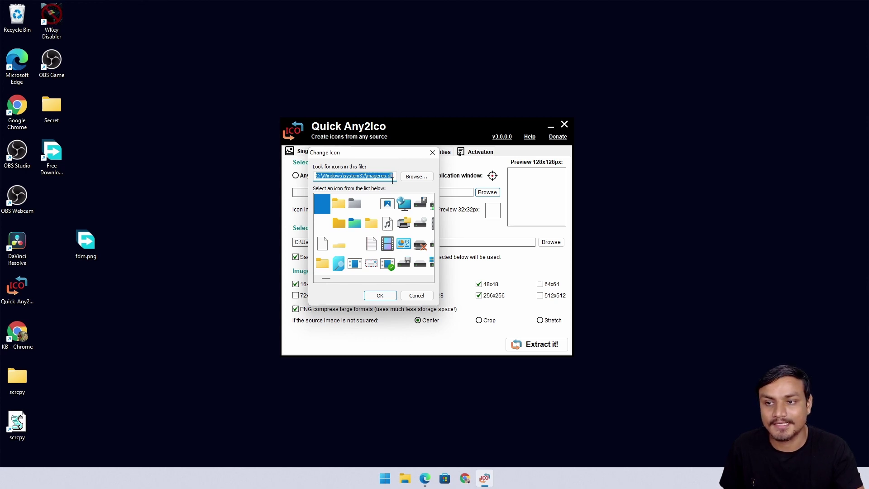
mouse_move(328, 279)
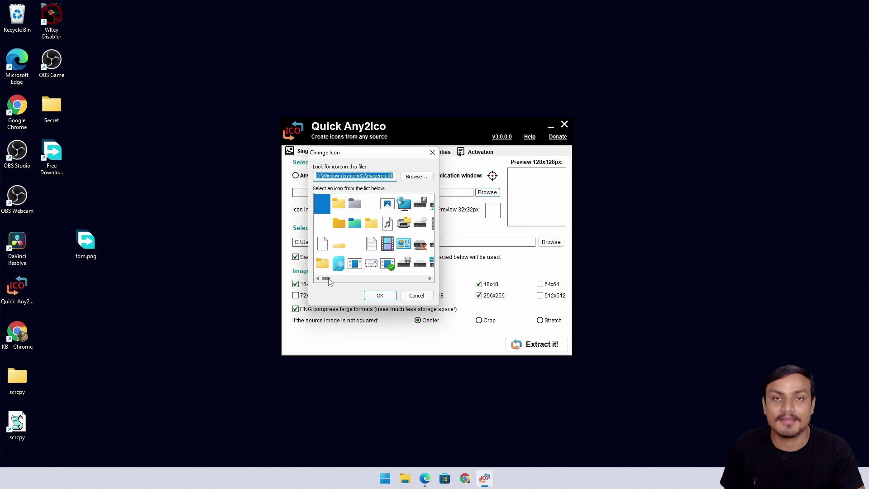
mouse_move(329, 281)
mouse_down()
mouse_move(358, 280)
mouse_move(326, 281)
mouse_up()
click(373, 230)
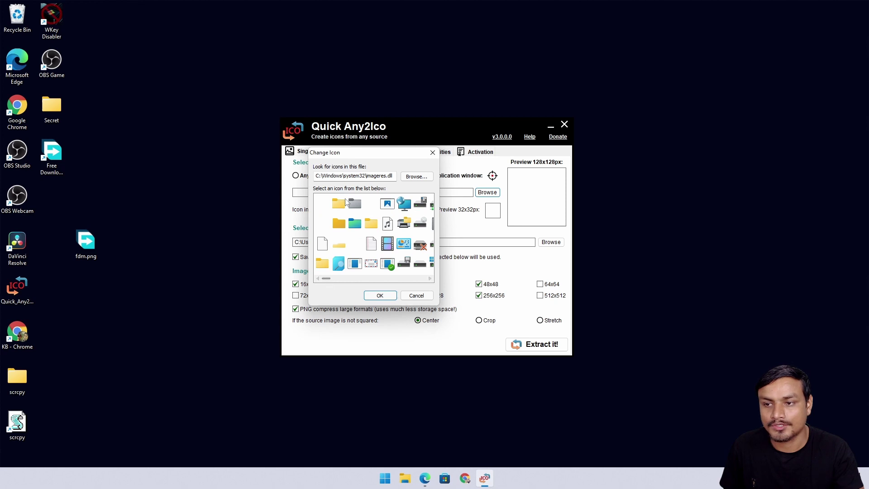
drag(347, 201, 339, 245)
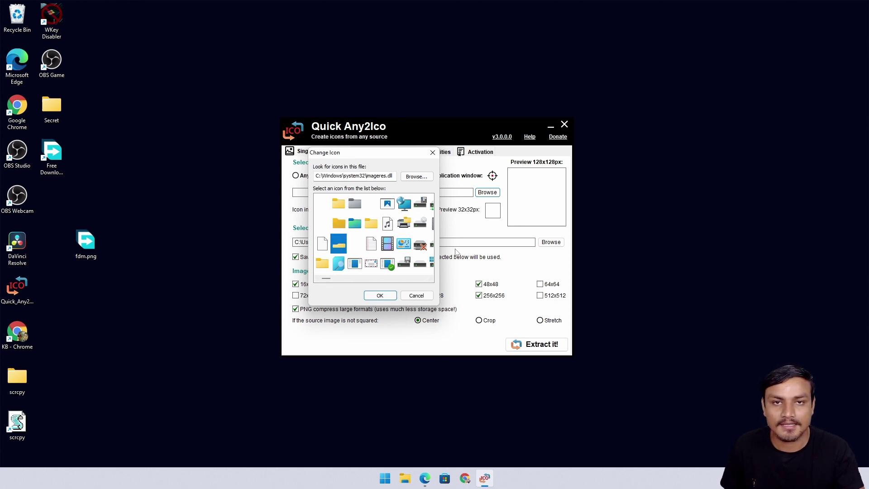
drag(326, 279, 382, 279)
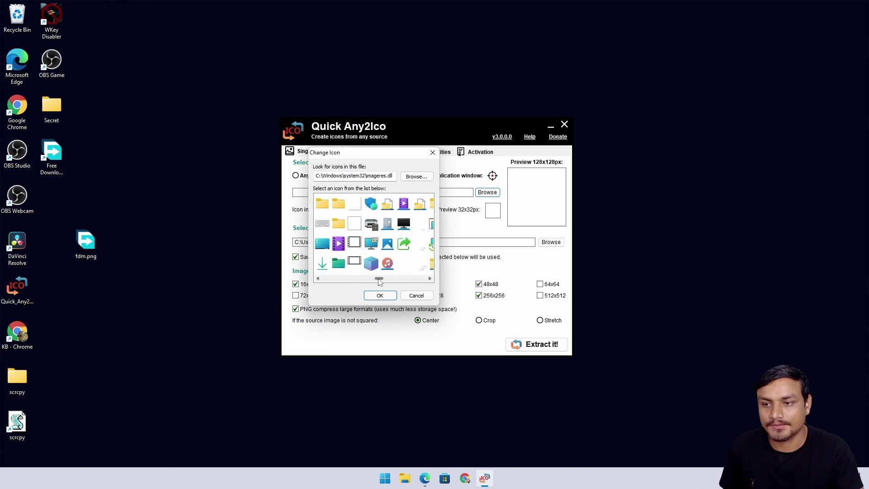
click(374, 240)
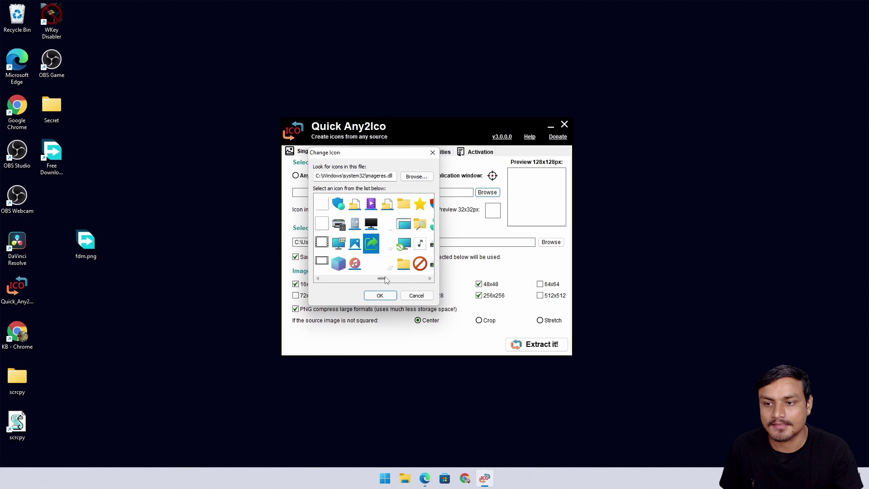
mouse_move(385, 280)
mouse_down()
mouse_move(396, 280)
mouse_move(385, 281)
mouse_up()
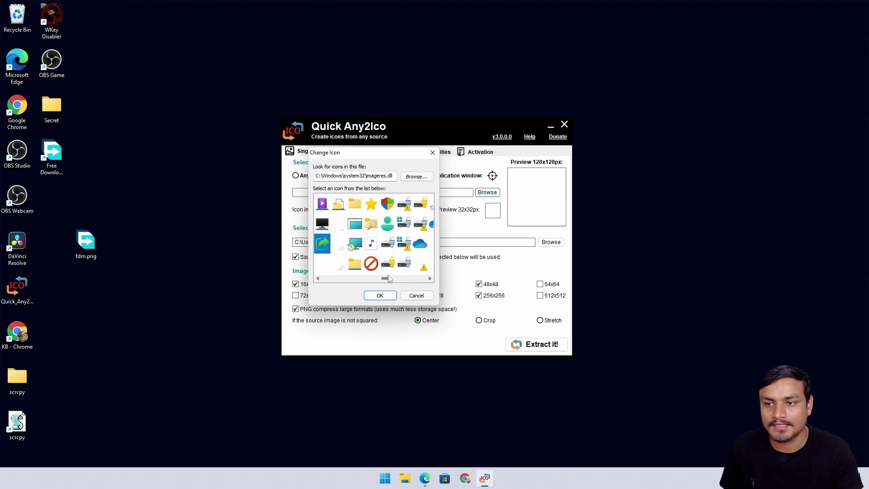
click(387, 206)
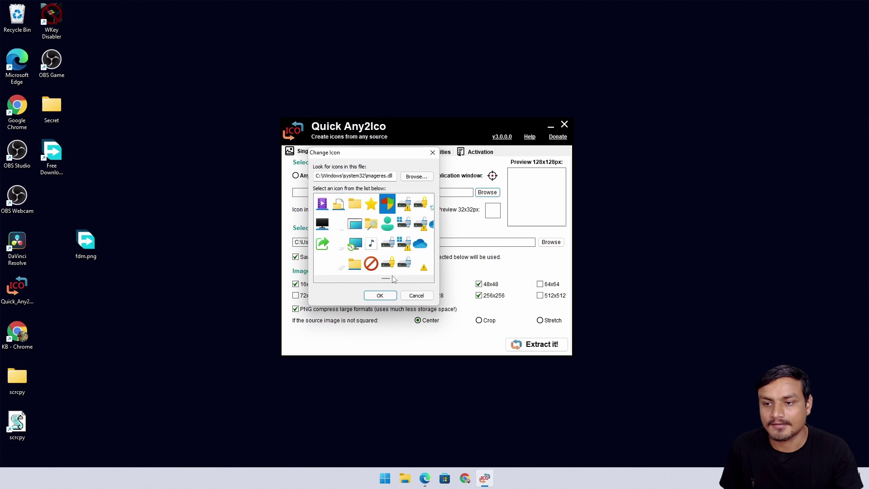
click(381, 295)
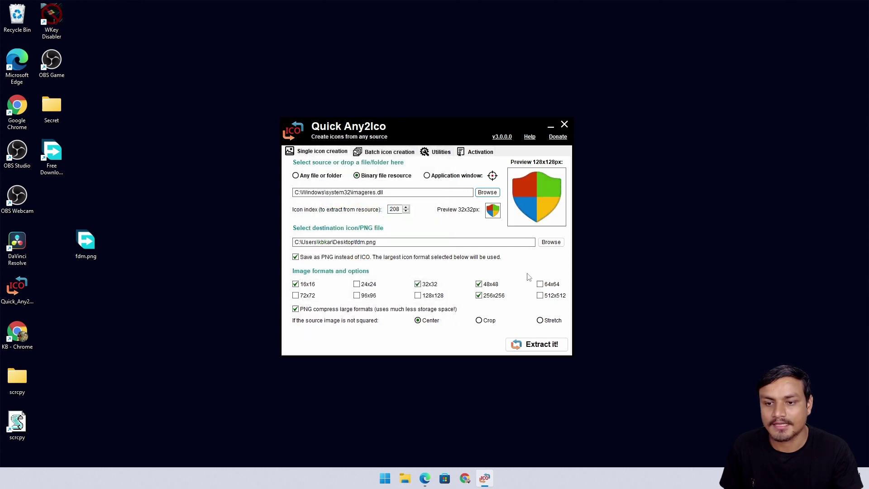
click(529, 346)
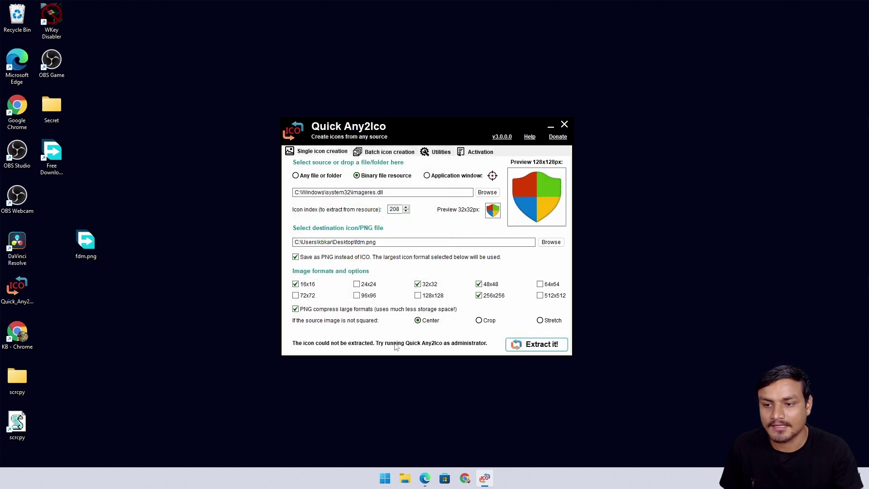
- Restart Quick Any2Ico with Run as administrator
click(565, 125)
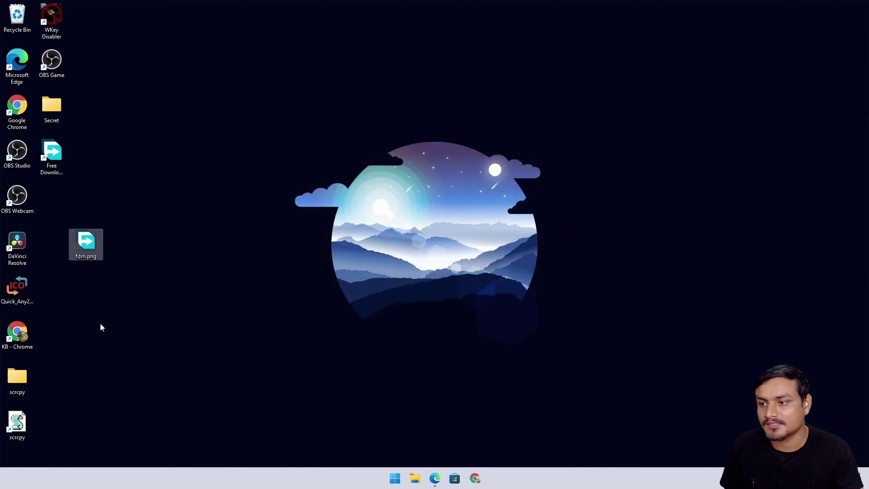
right_click(18, 286)
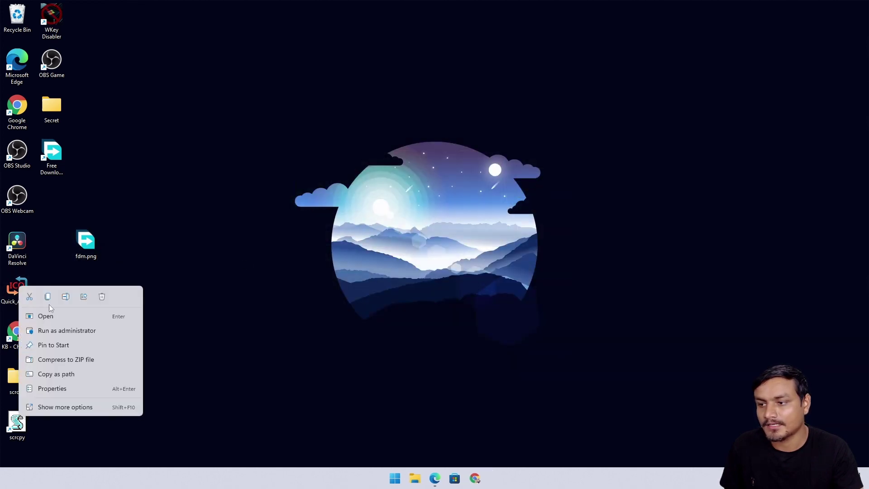
click(67, 328)
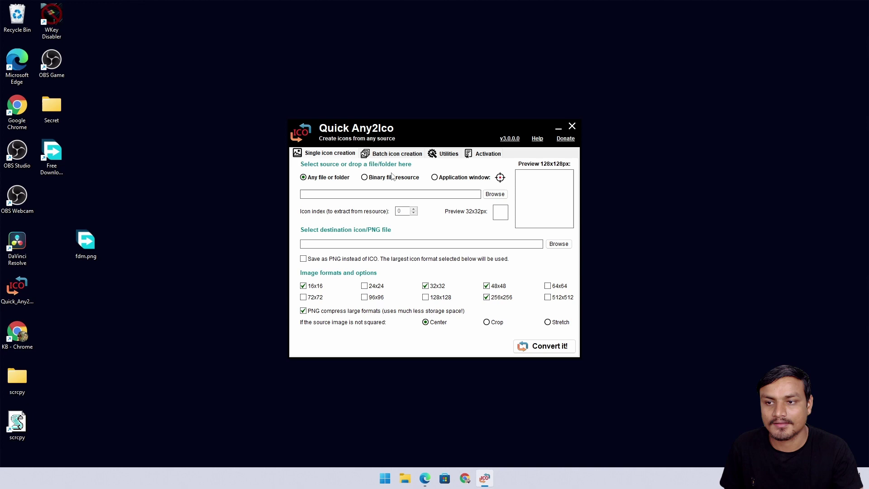
- Select the Control Panel icon (index 22) from imageres.dll as binary-resource source
click(376, 179)
click(500, 196)
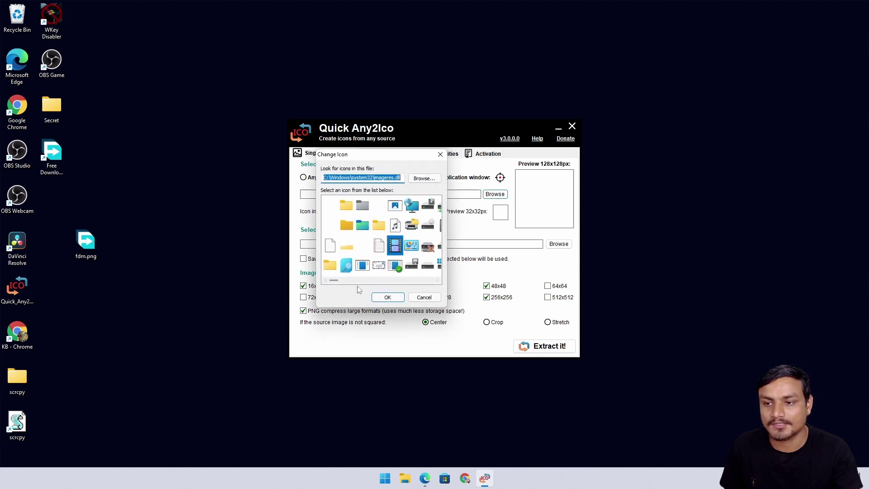
click(414, 246)
click(387, 297)
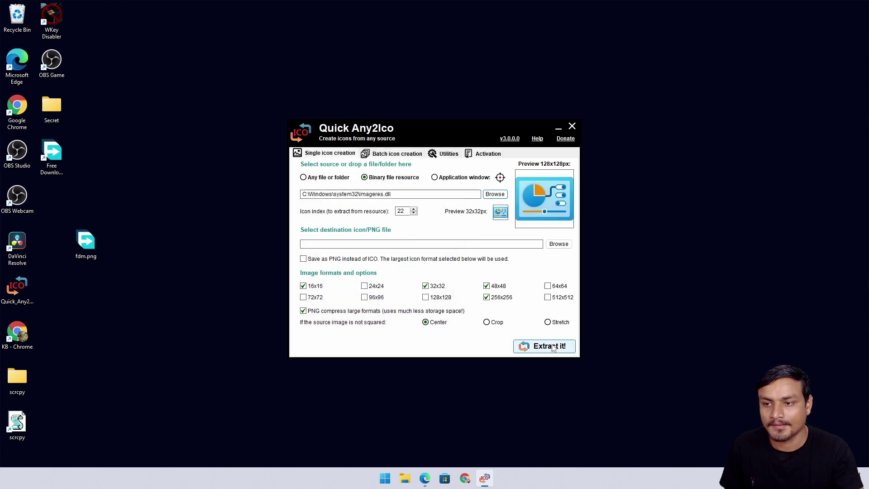
- Extract it as PNG to imageres.png on the Desktop
click(318, 264)
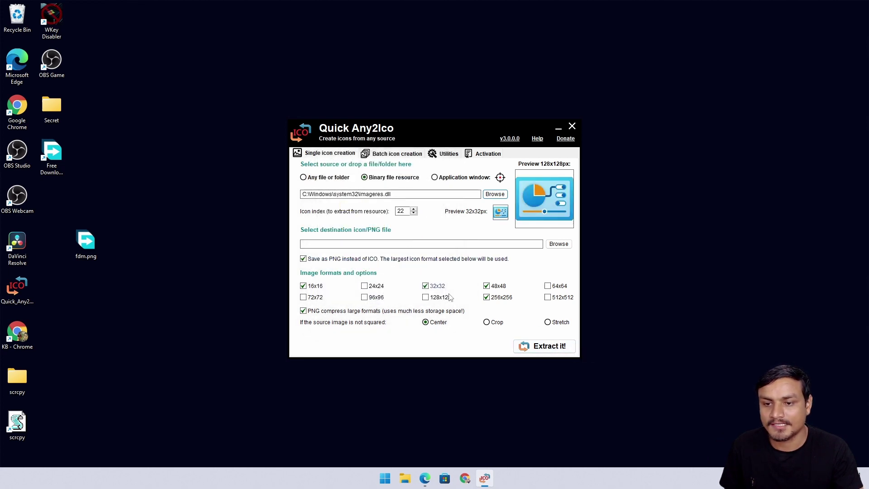
click(553, 349)
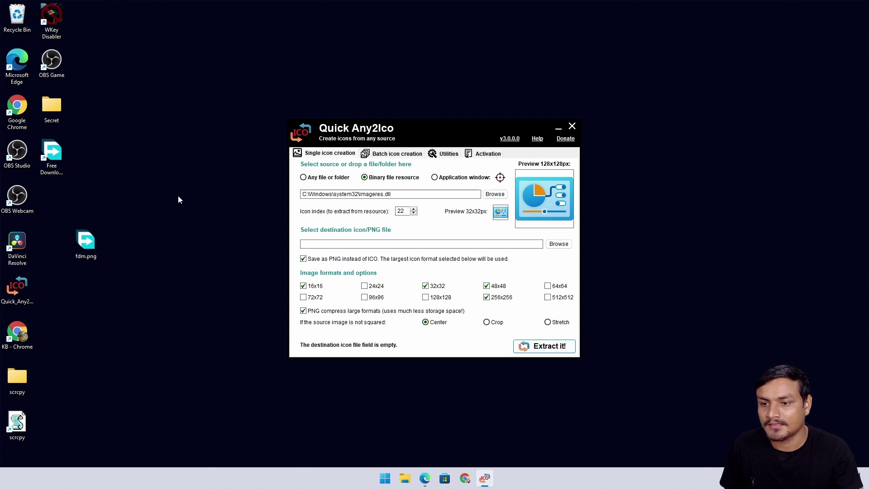
click(559, 244)
click(327, 200)
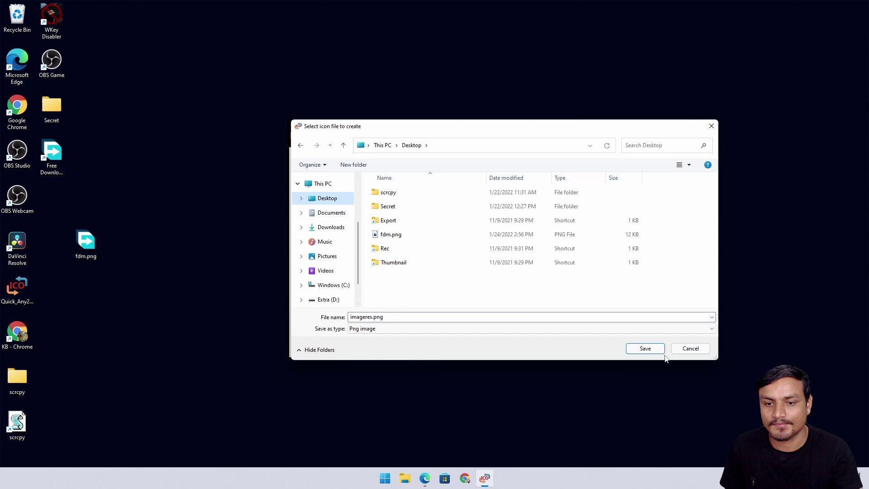
click(652, 350)
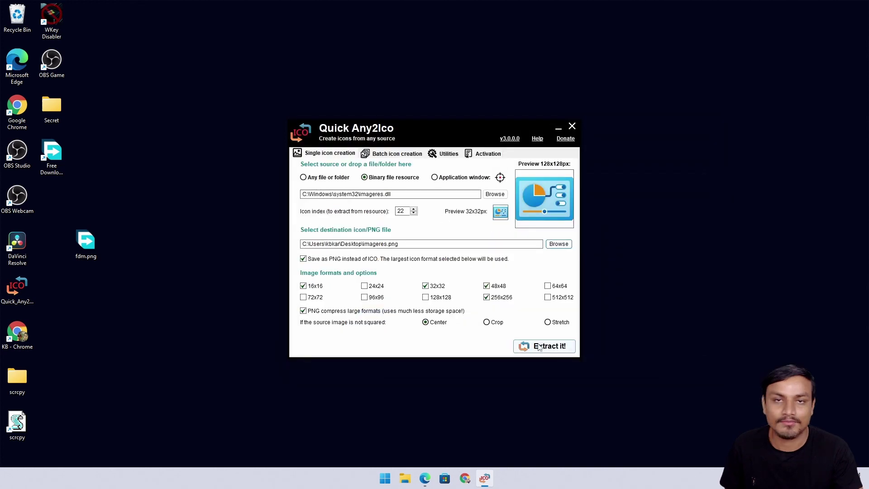
click(541, 346)
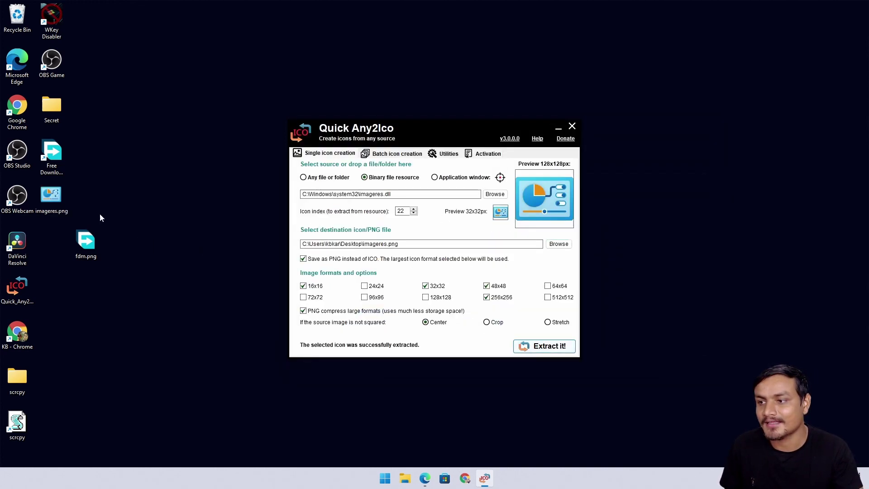
double_click(51, 196)
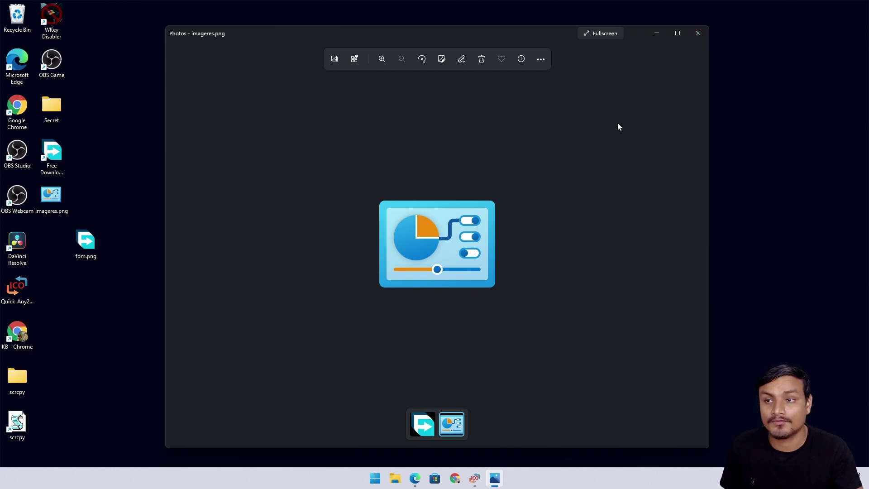
click(694, 37)
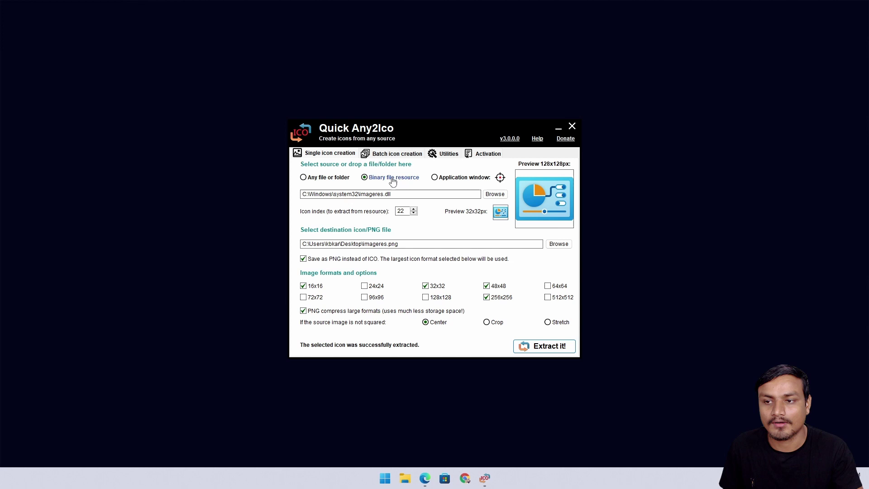
- Browse the imageres.dll icon list, close it, and switch the source to Application window
click(495, 194)
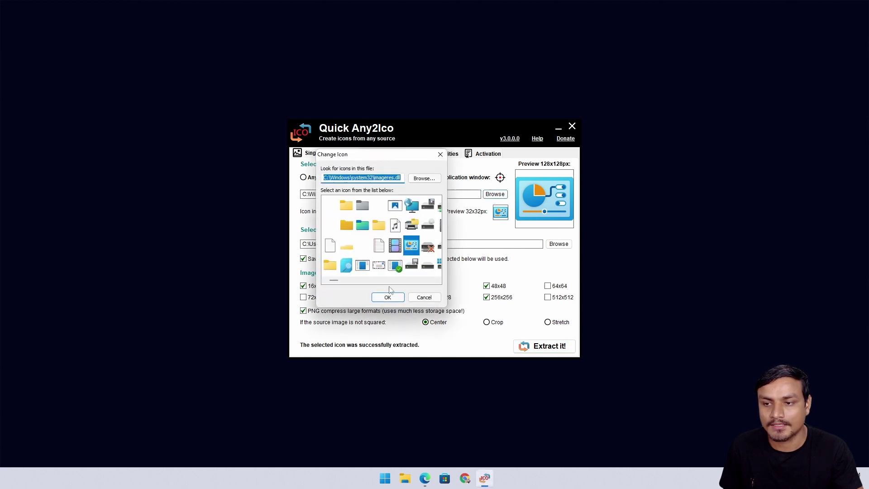
drag(335, 281, 435, 280)
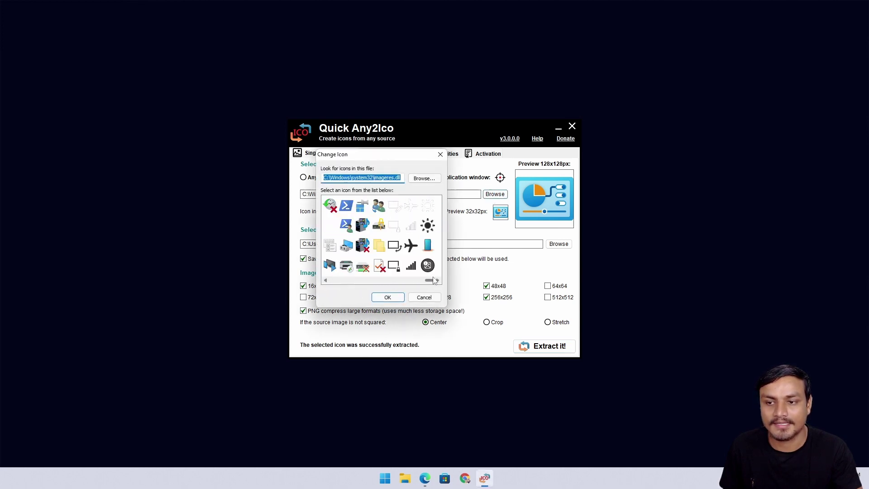
click(440, 154)
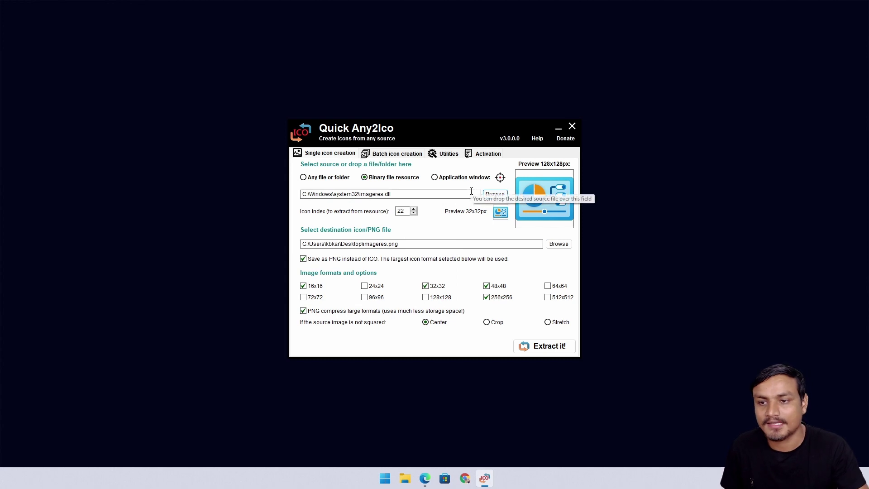
click(440, 180)
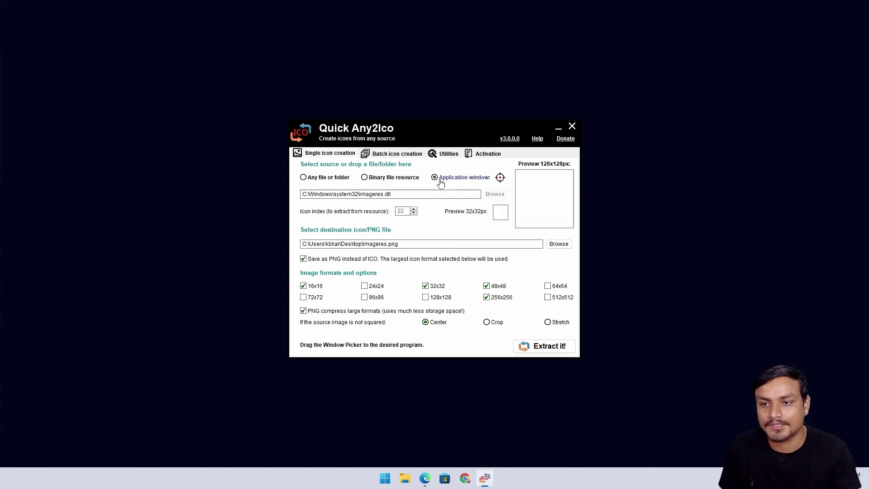
- Open File Explorer and arrange it side by side with Quick Any2Ico
click(404, 477)
drag(528, 105, 252, 106)
drag(429, 133, 481, 122)
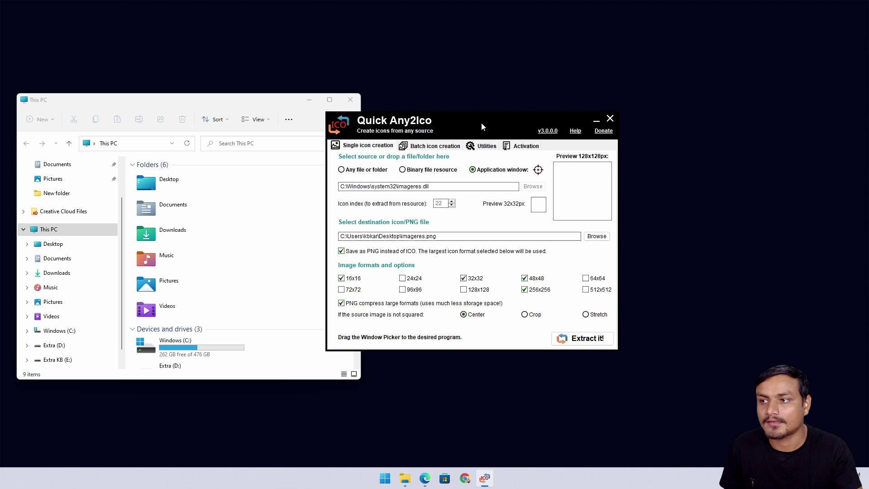
click(190, 104)
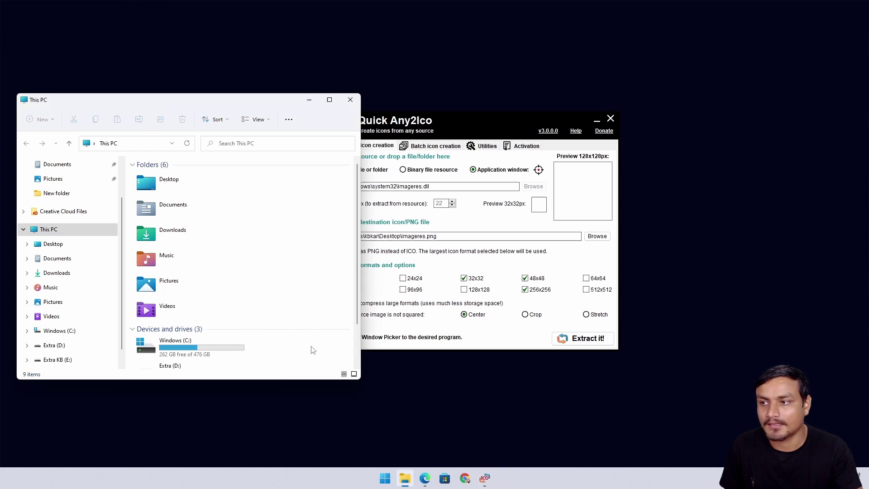
drag(99, 106, 116, 102)
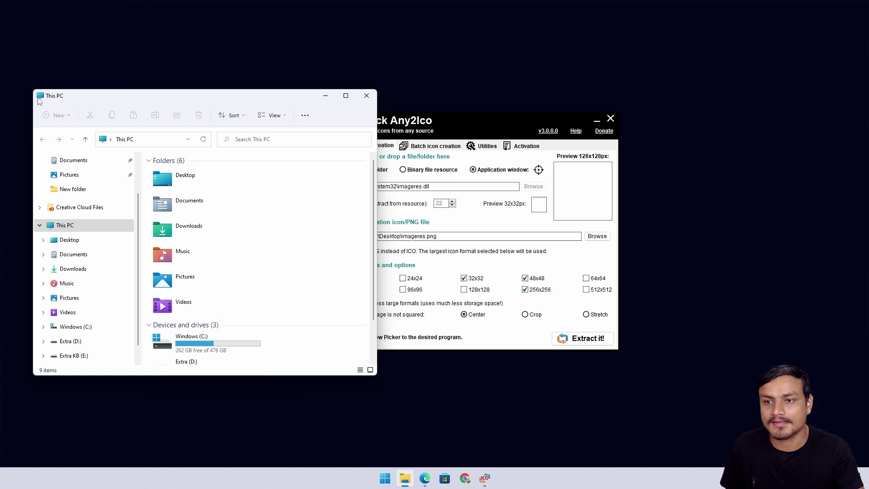
click(480, 118)
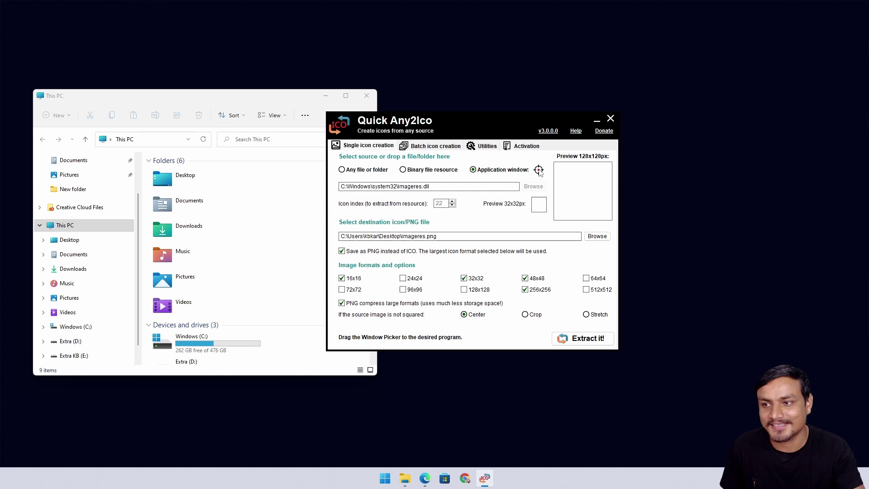
- Target the This PC window with the picker, extract its icon as PNG, and close Explorer
mouse_move(539, 170)
mouse_down()
mouse_move(353, 137)
mouse_move(266, 104)
mouse_move(173, 96)
mouse_up()
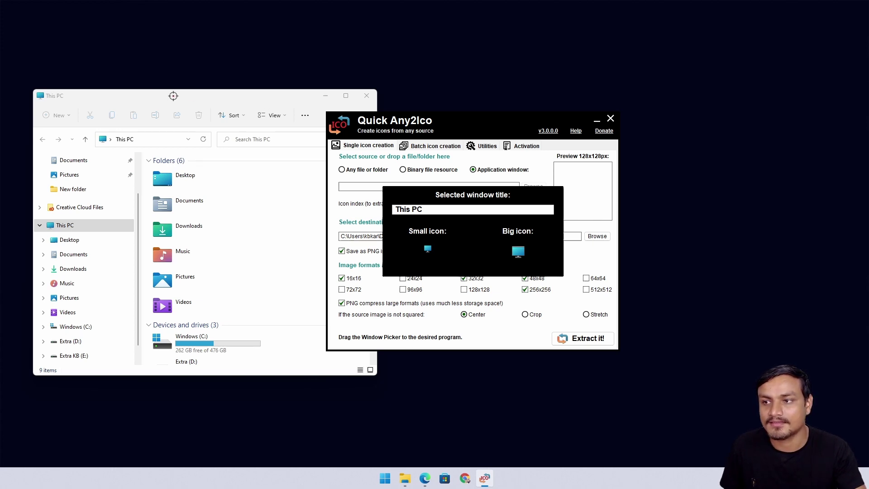
mouse_move(174, 95)
mouse_down()
mouse_move(244, 106)
mouse_move(178, 98)
mouse_up()
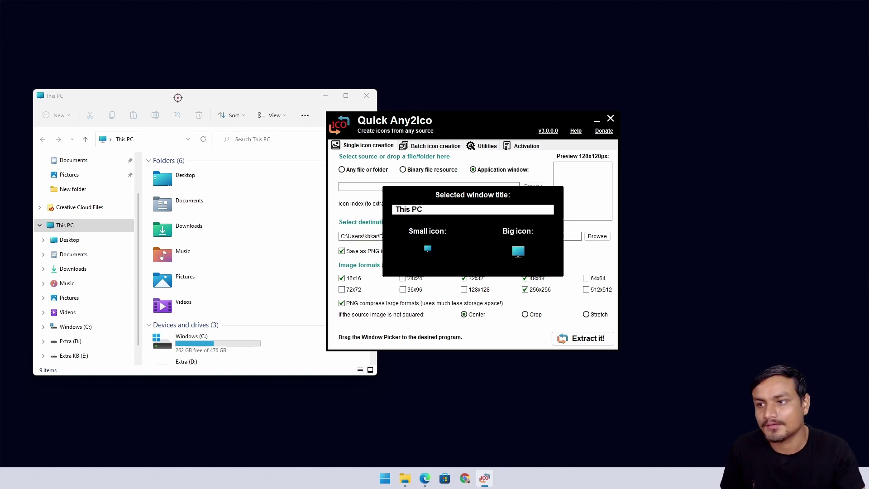
drag(178, 98, 178, 98)
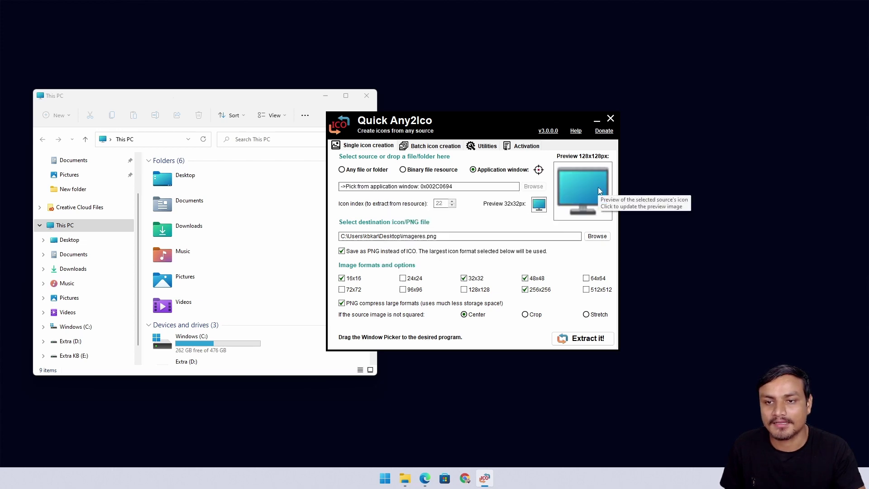
click(584, 342)
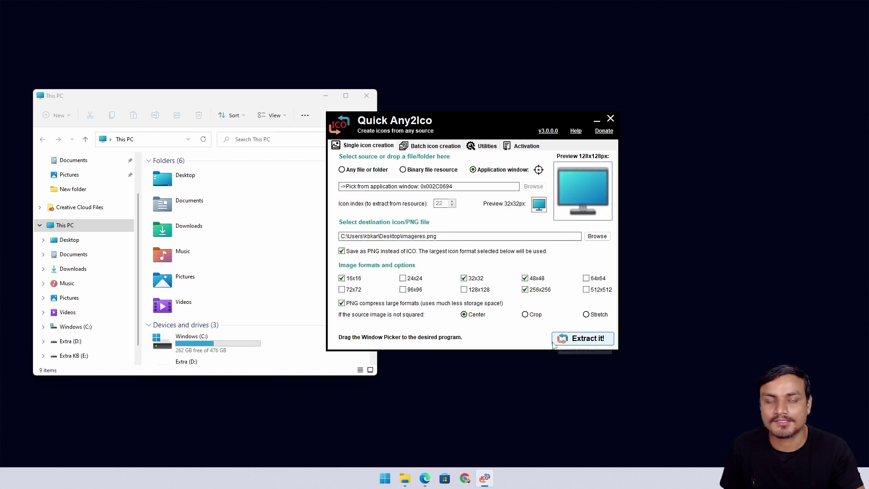
click(375, 96)
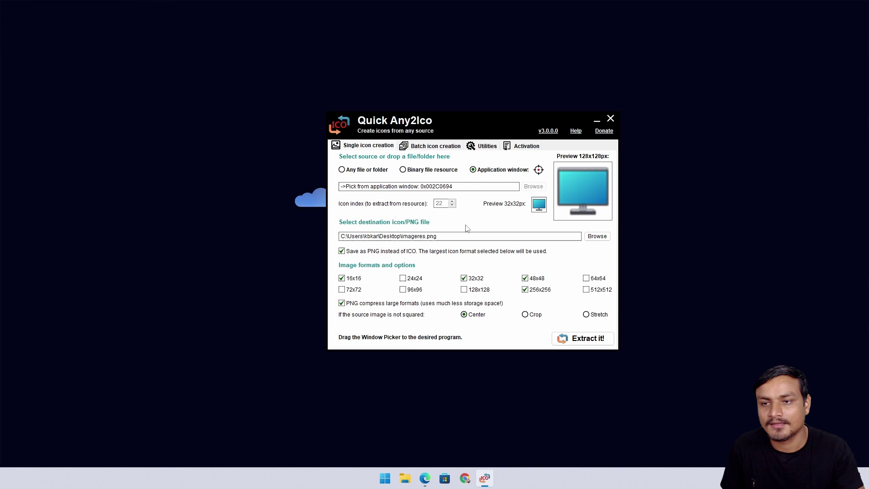
- Switch Quick Any2Ico to the Batch icon creation tab
click(433, 147)
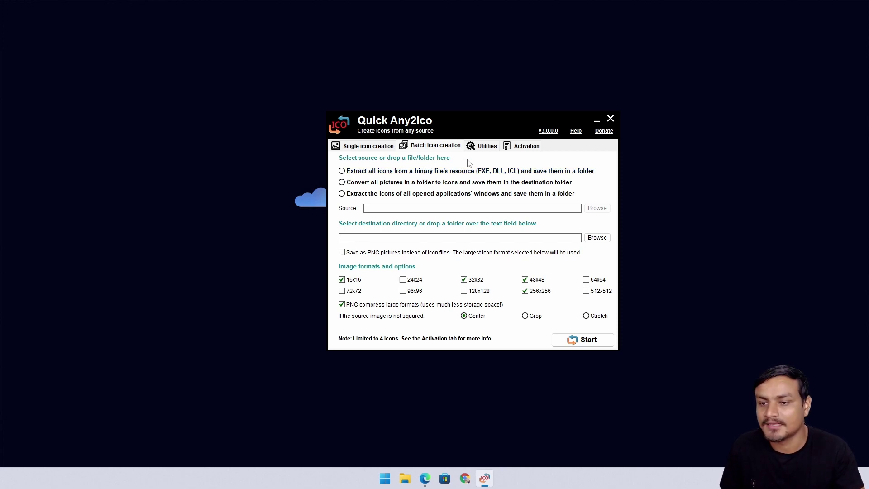
- Browse the Utilities, batch and single icon pages, then move the window up slightly
click(486, 149)
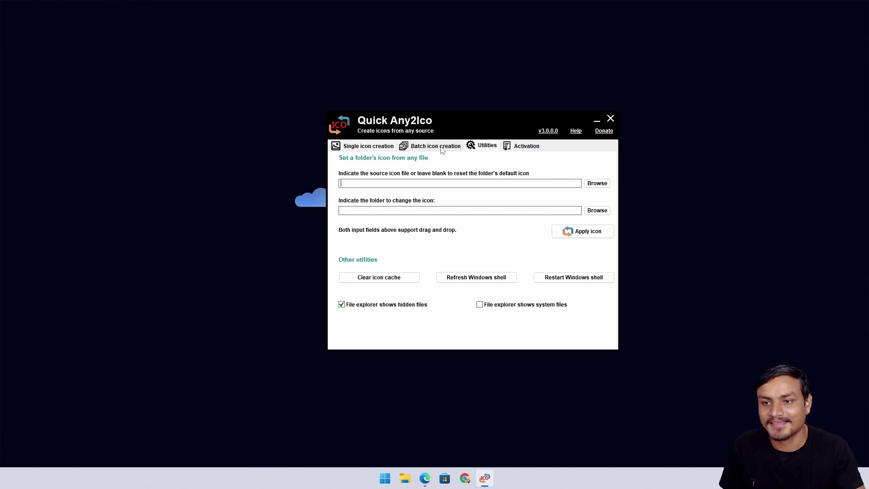
click(442, 150)
click(394, 150)
click(453, 149)
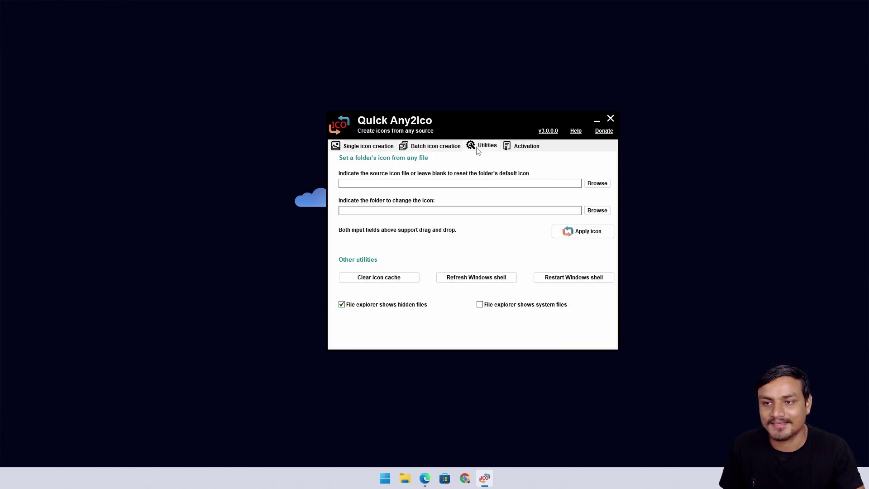
mouse_move(452, 123)
mouse_down()
mouse_move(454, 113)
mouse_move(448, 153)
mouse_up()
- Scroll through the carifred.com Quick Any2Ico page in Edge, then bring the app back forward
click(424, 478)
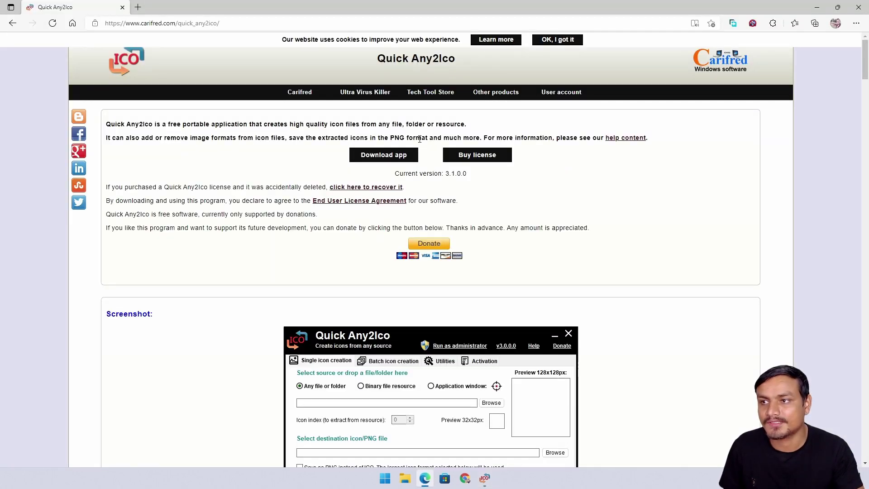
mouse_move(430, 92)
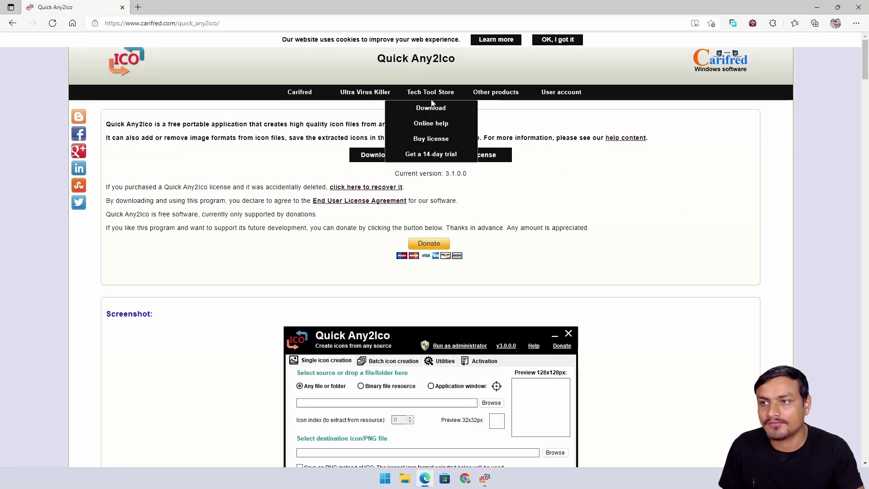
scroll(369, 193, down, 10)
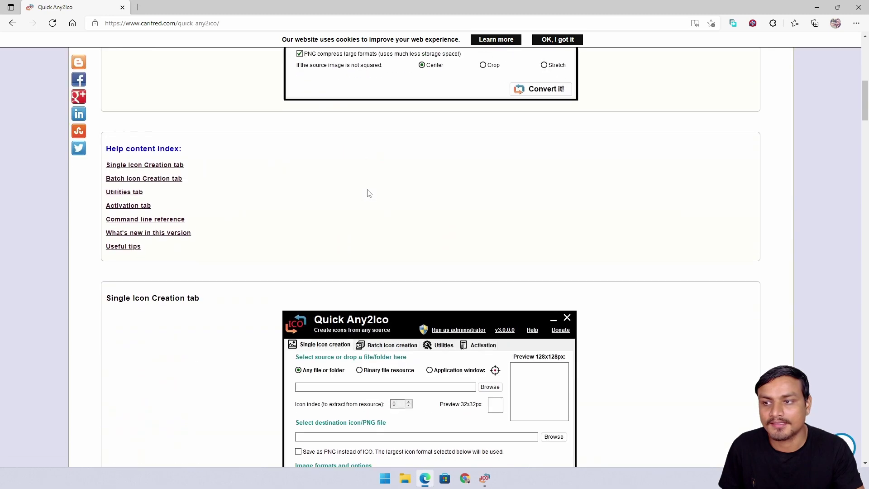
scroll(475, 192, up, 5)
scroll(657, 194, up, 3)
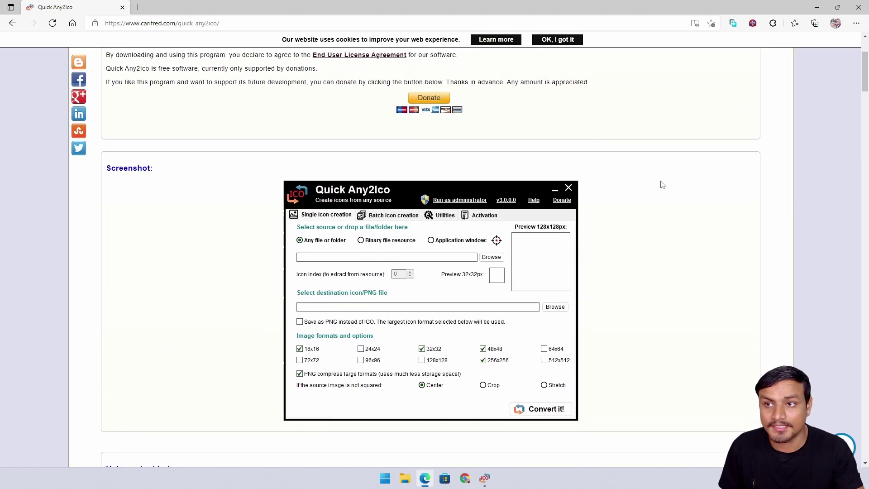
scroll(663, 185, up, 3)
click(484, 479)
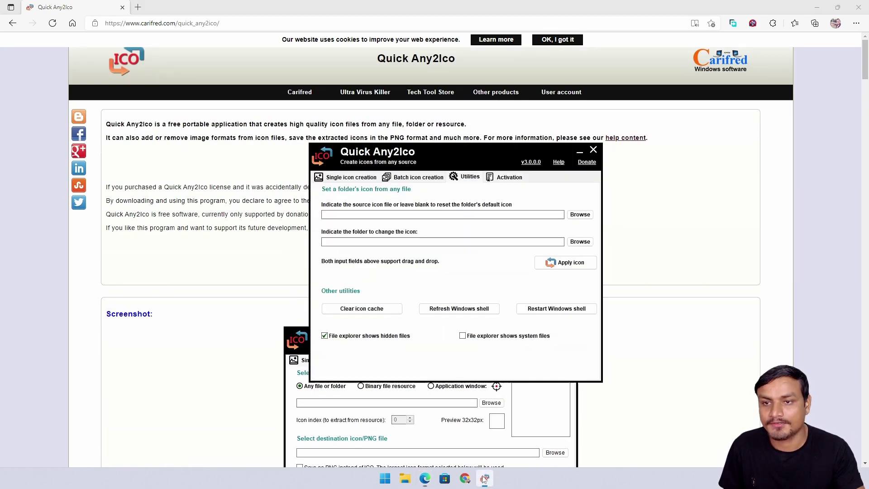
- Check the license status on the Activation page, then minimize Quick Any2Ico
click(509, 177)
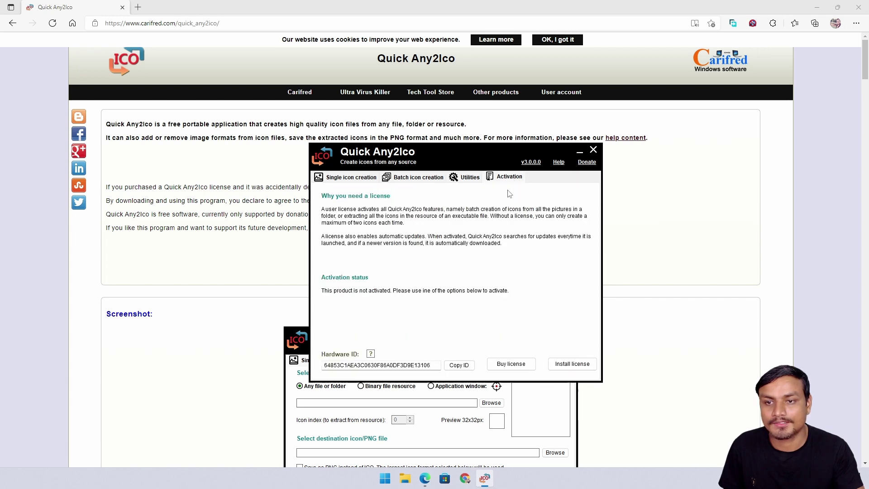
click(593, 150)
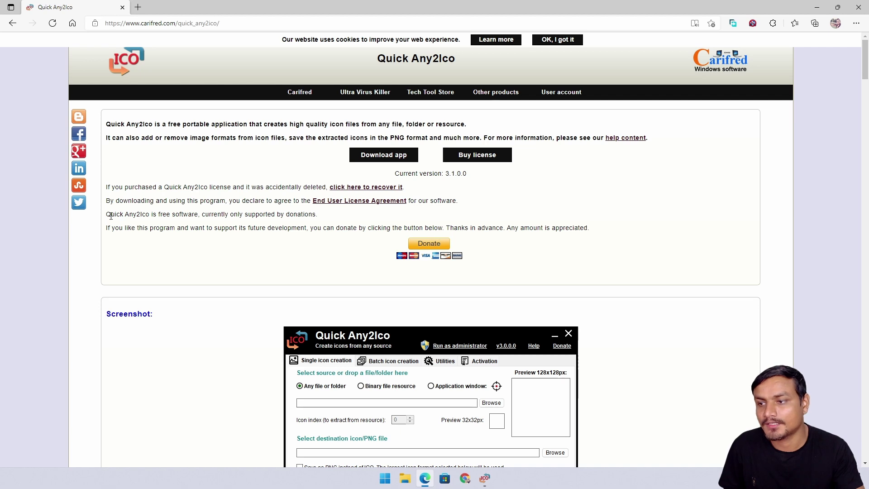
mouse_move(108, 216)
mouse_down()
mouse_move(334, 219)
mouse_move(110, 216)
mouse_up()
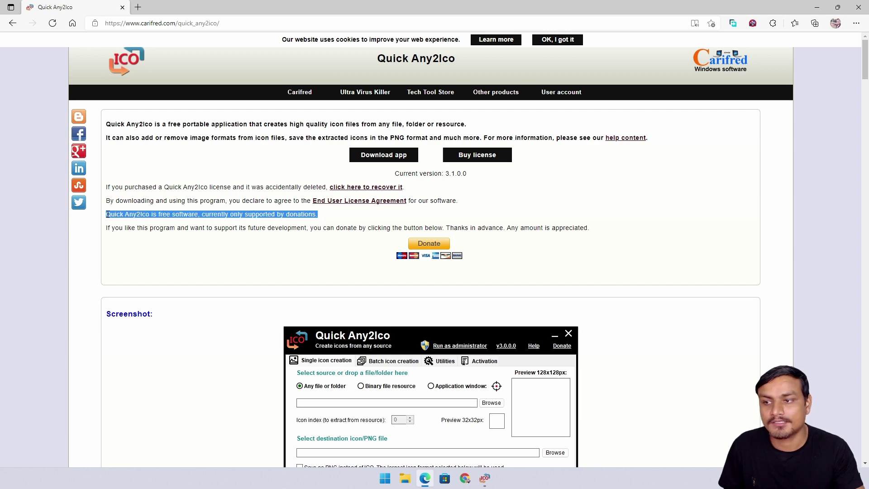
scroll(324, 240, down, 5)
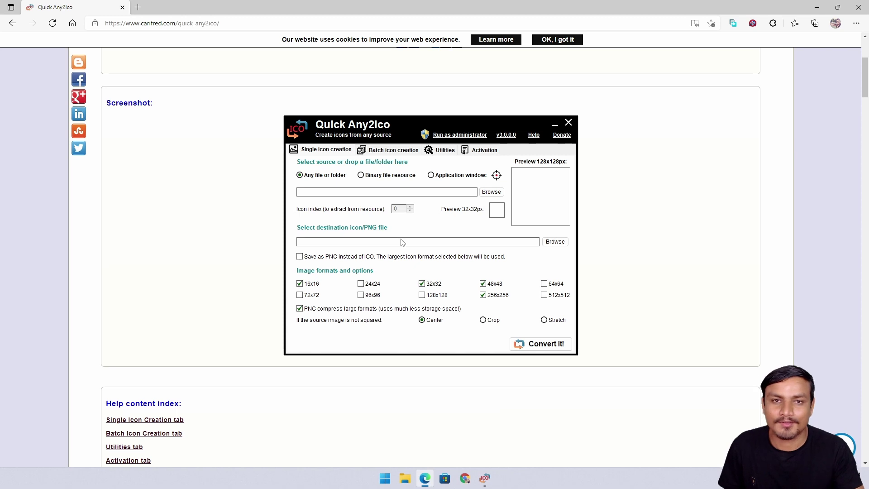
scroll(386, 215, down, 5)
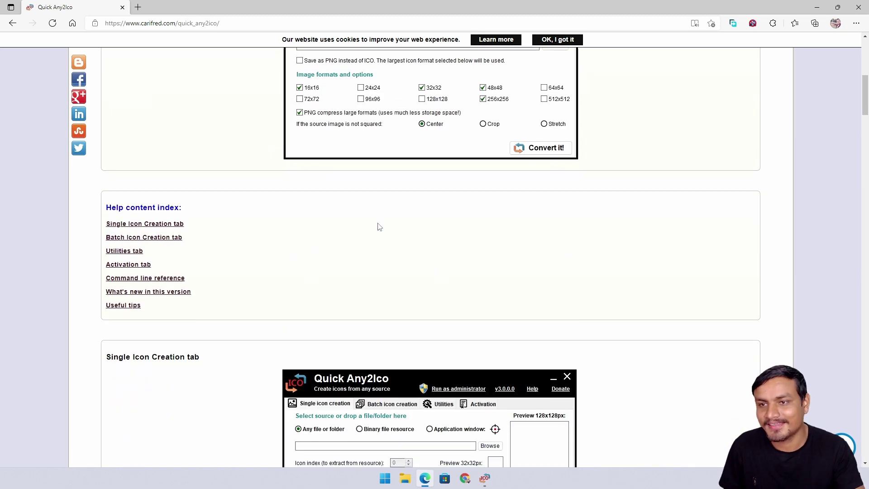
scroll(421, 215, up, 5)
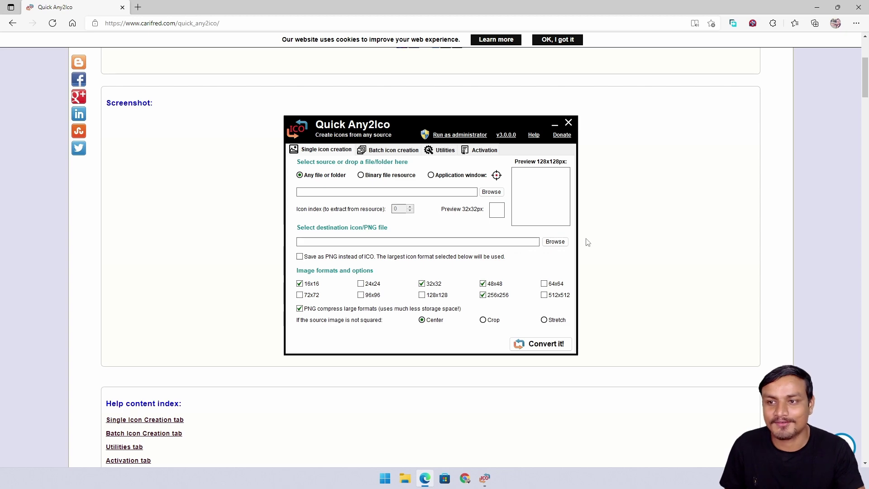
scroll(652, 220, down, 8)
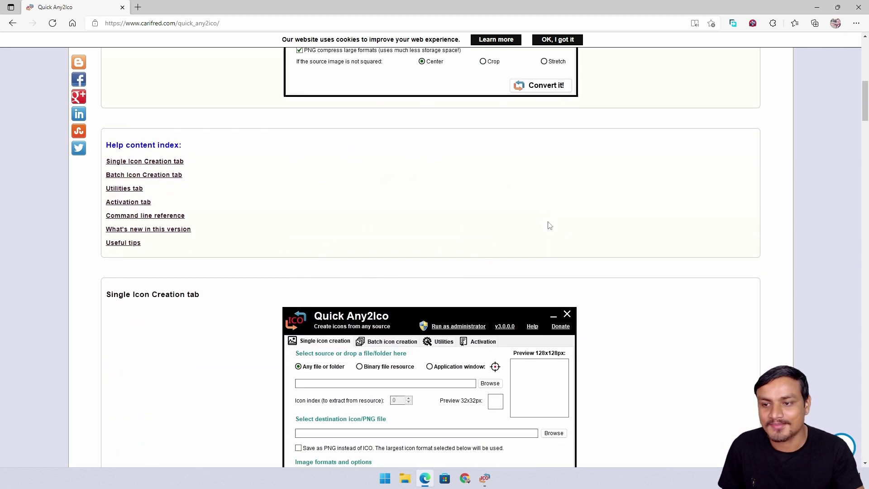